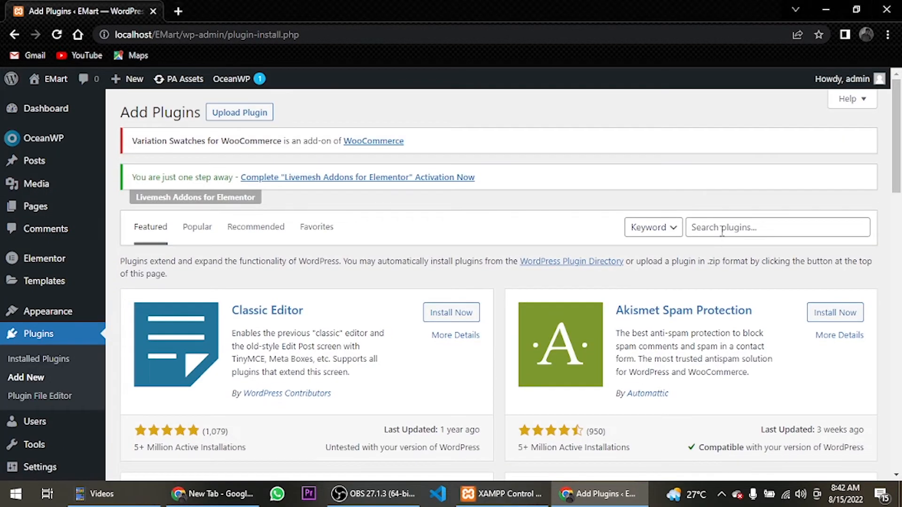
# Search the plugin directory for "woocommerce", and install and activate the WooCommerce plugin
pyautogui.click(722, 228)
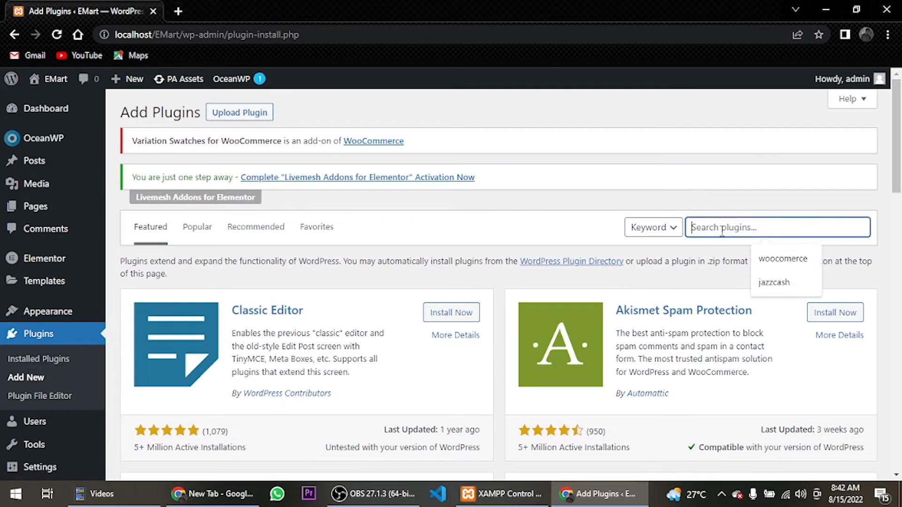
pyautogui.click(783, 259)
pyautogui.press('Left')
pyautogui.press('Left')
pyautogui.press('Left')
pyautogui.press('Left')
pyautogui.write('m')
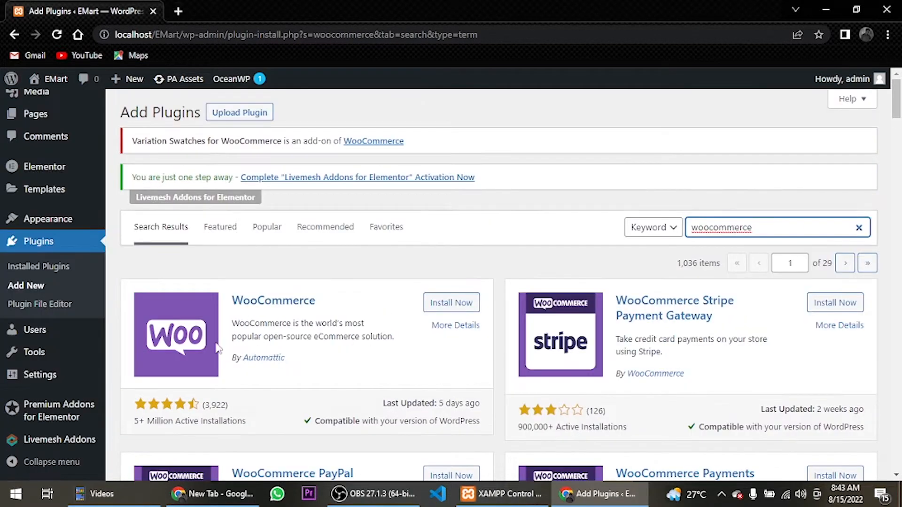
pyautogui.click(436, 306)
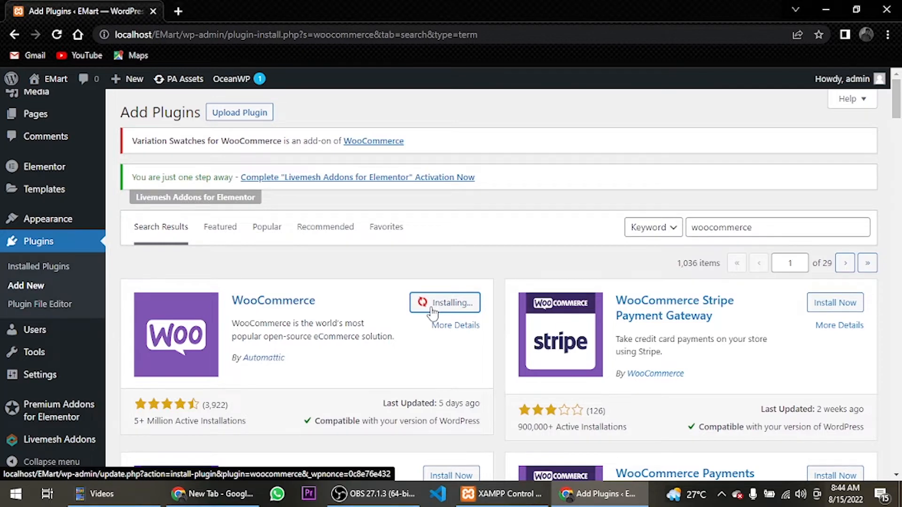
pyautogui.click(440, 305)
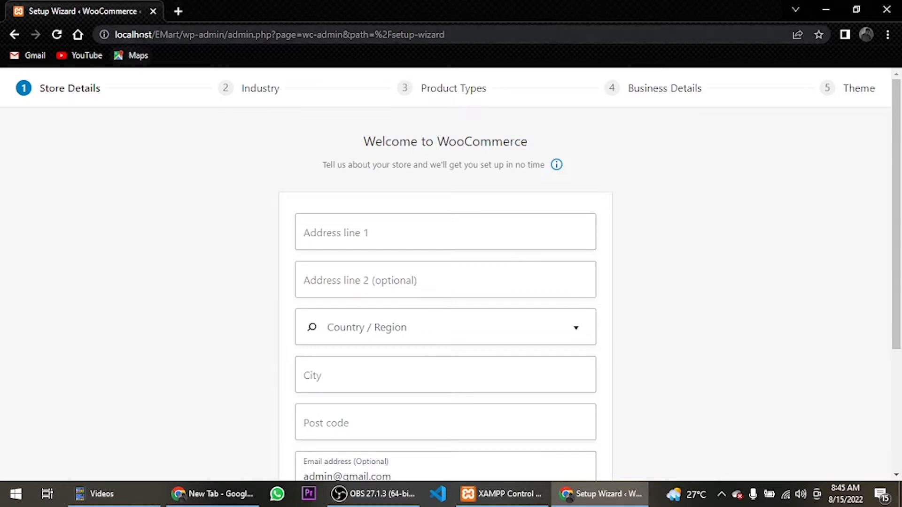
# Set the store's country/region to Pakistan — Punjab in the setup wizard's store details
pyautogui.moveTo(155, 34); pyautogui.dragTo(459, 47)
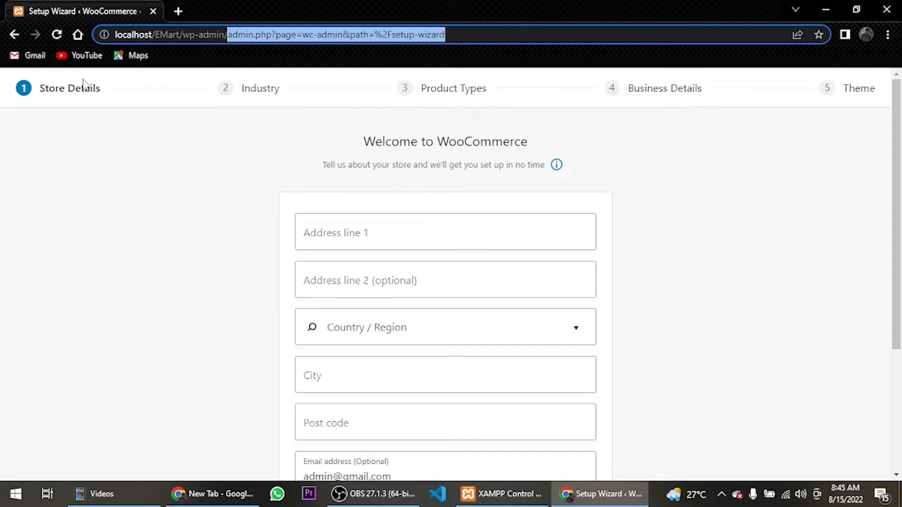
pyautogui.scroll(-1, 282, 198)
pyautogui.click(347, 173)
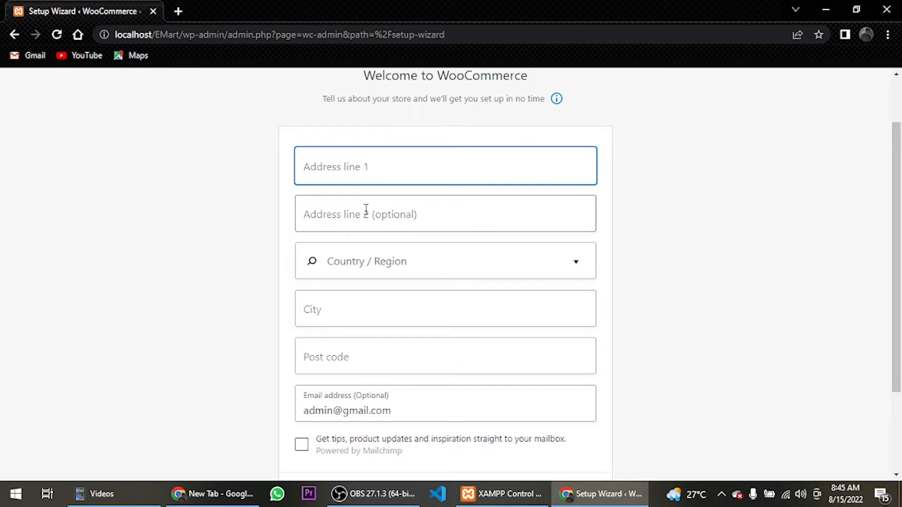
pyautogui.click(371, 263)
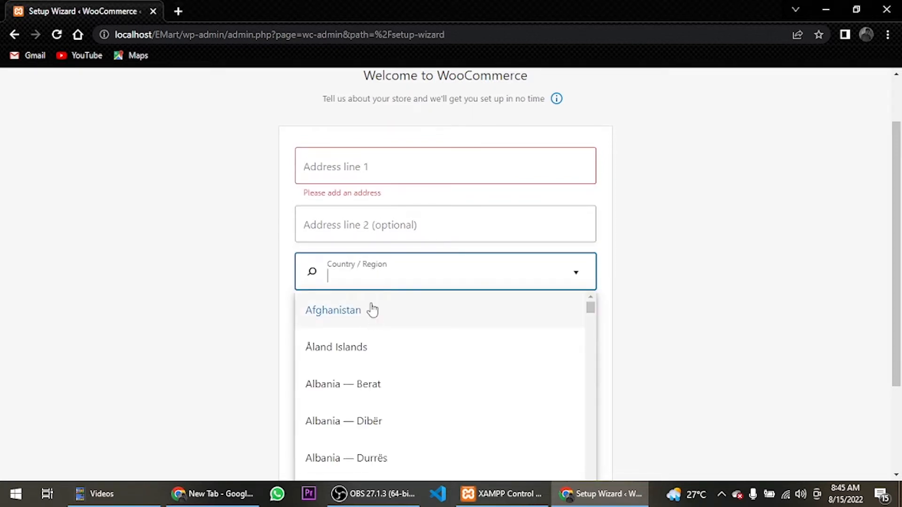
pyautogui.write('pakis')
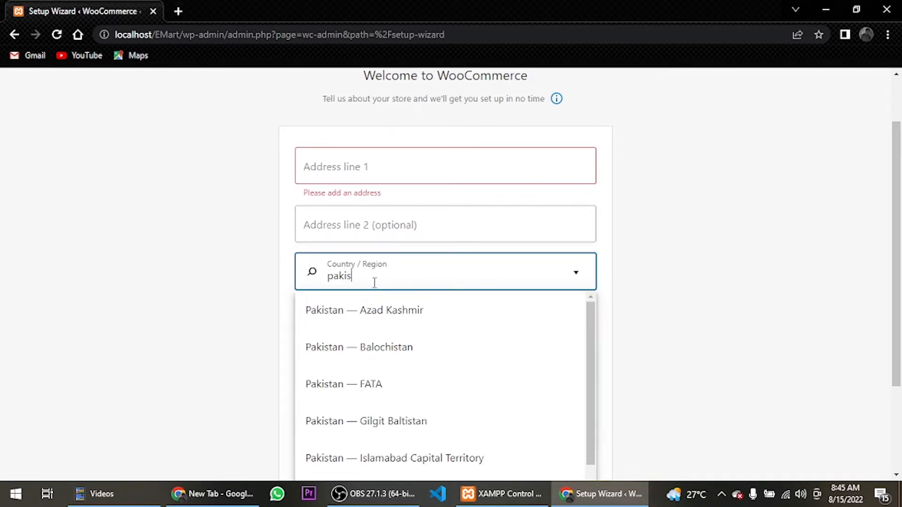
pyautogui.scroll(-2, 400, 383)
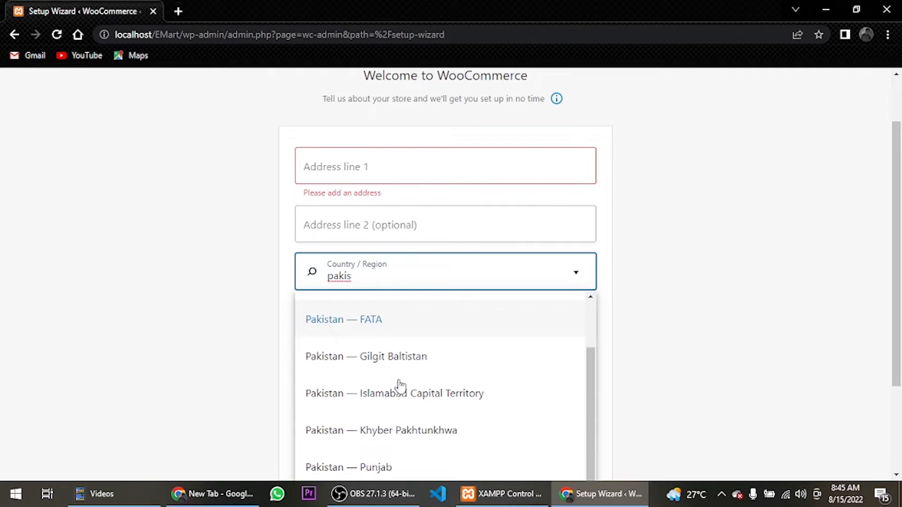
pyautogui.click(379, 464)
# Fill in the first address line of the store details with the store's street address
pyautogui.click(396, 174)
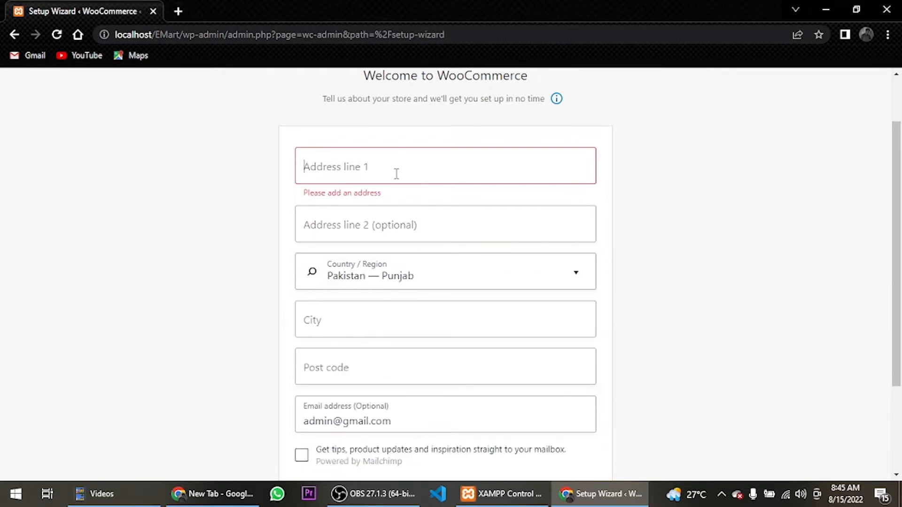
pyautogui.write('lah')
pyautogui.press('BackSpace')
pyautogui.press('BackSpace')
pyautogui.press('BackSpace')
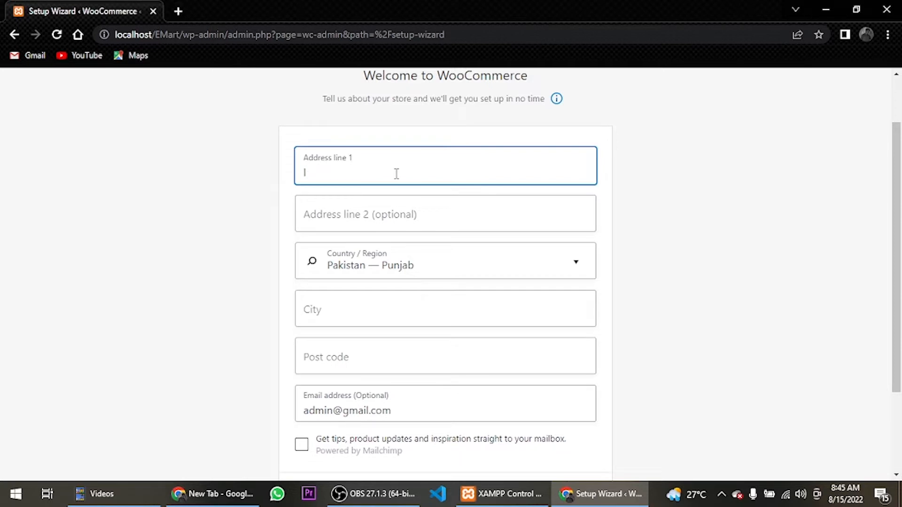
pyautogui.write('Iqbal Town')
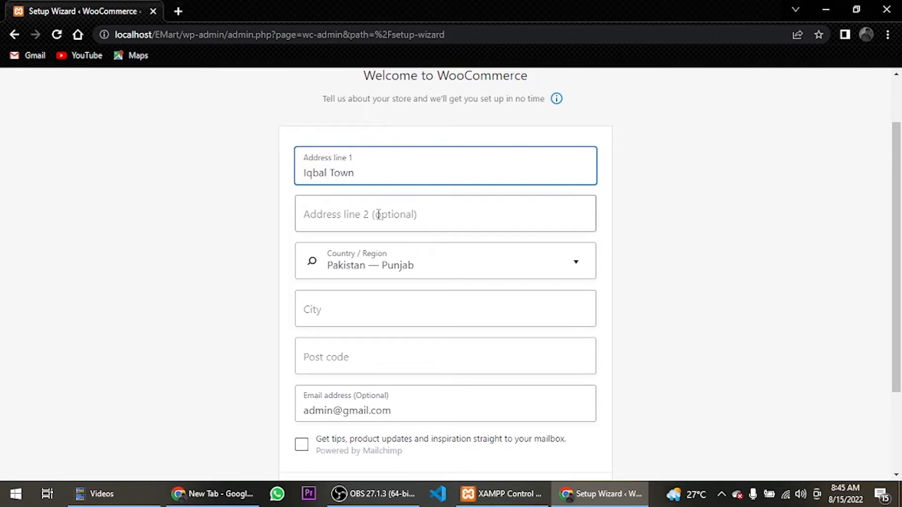
# Enter the store's city and post code in the store details
pyautogui.click(380, 315)
pyautogui.write('Lahore')
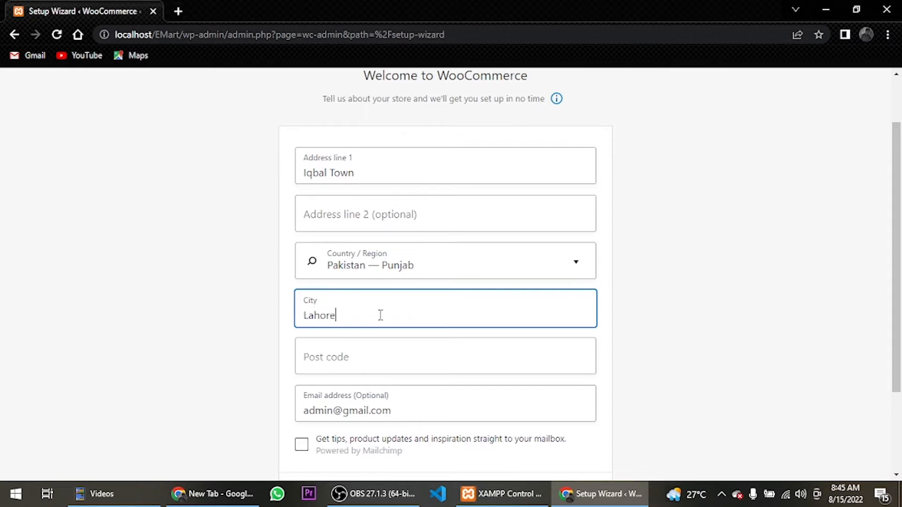
pyautogui.click(396, 352)
pyautogui.write('5')
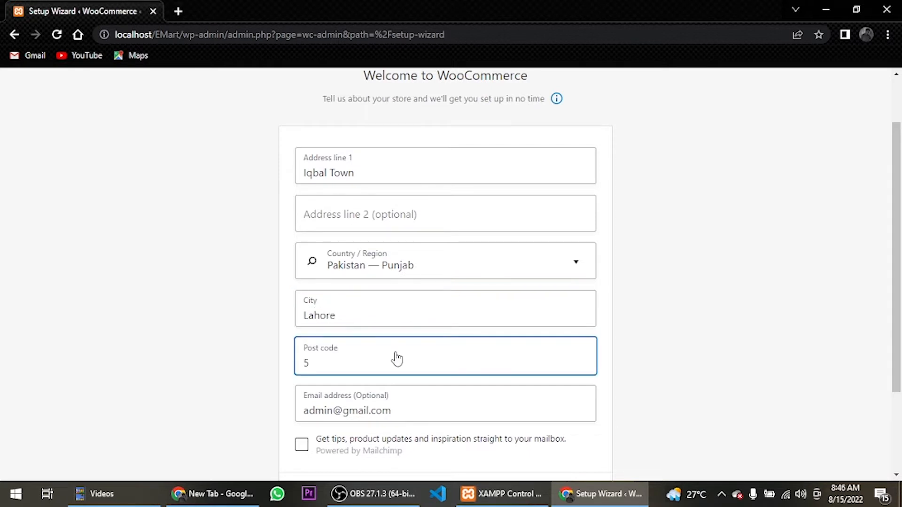
pyautogui.write('4500')
pyautogui.scroll(-3, 396, 360)
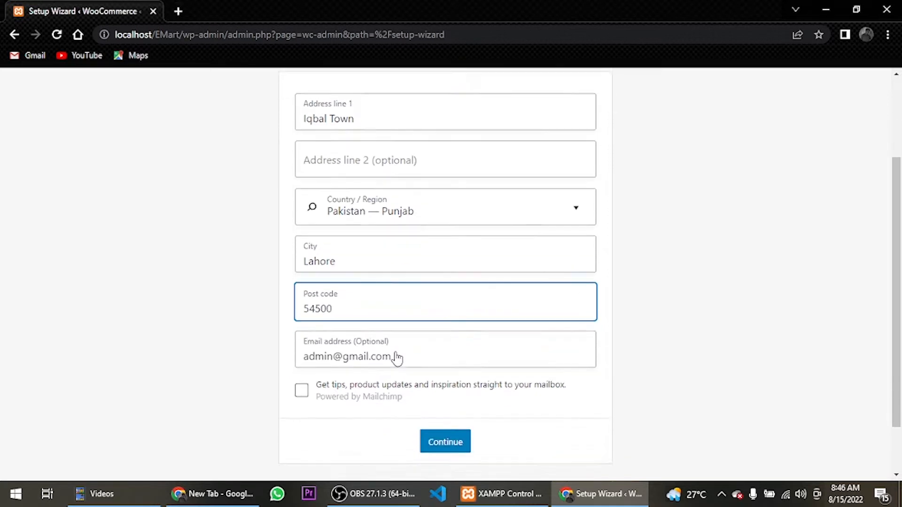
# Opt in to tips and product updates by mail, submit the store details and agree to usage tracking
pyautogui.moveTo(315, 291); pyautogui.dragTo(329, 290)
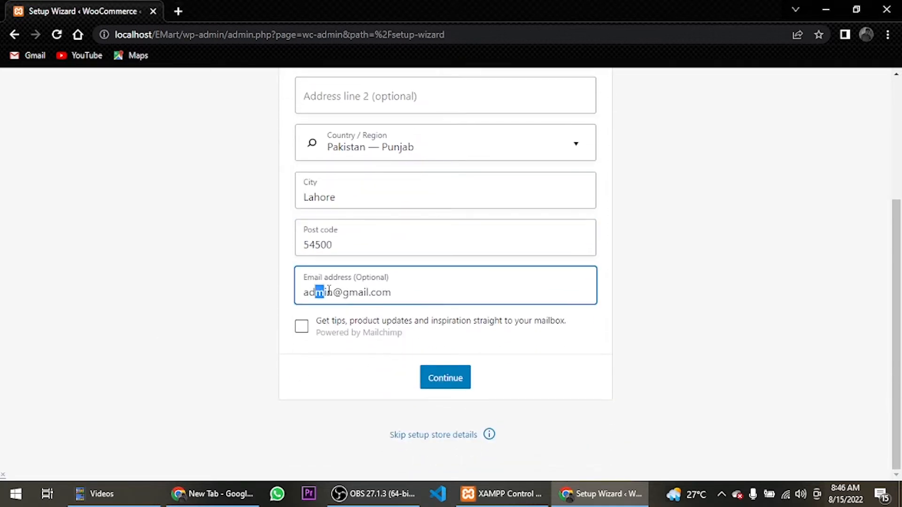
pyautogui.click(419, 298)
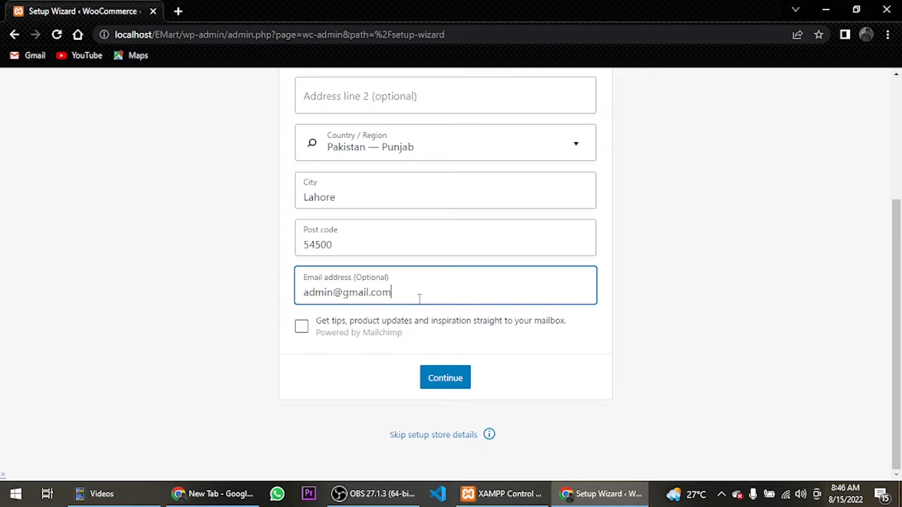
pyautogui.click(302, 328)
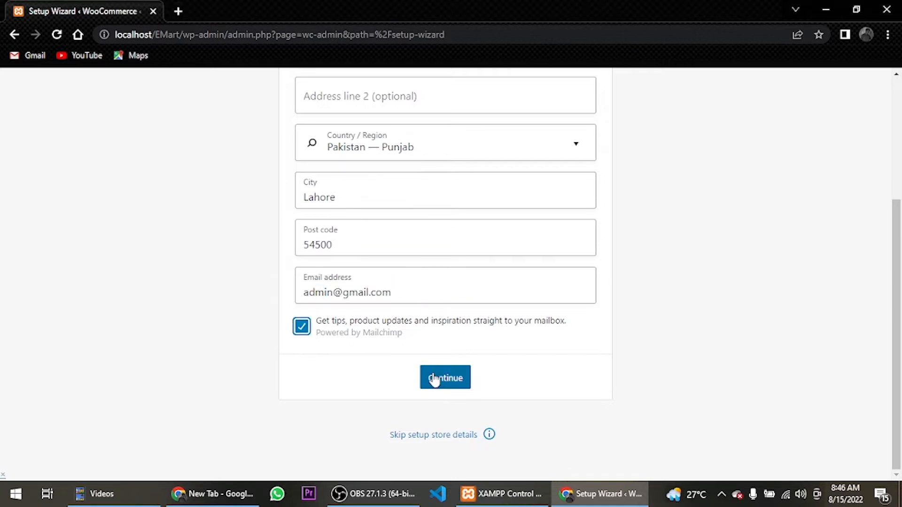
pyautogui.scroll(3, 550, 298)
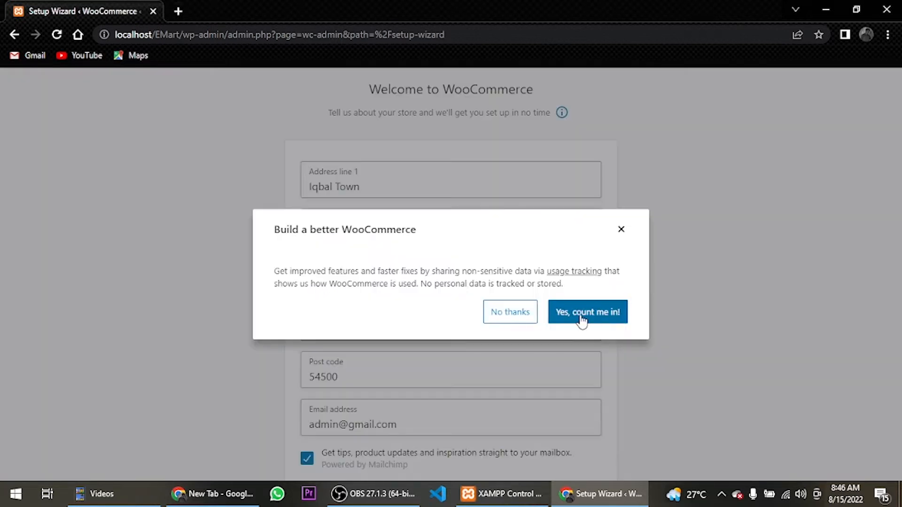
pyautogui.click(581, 316)
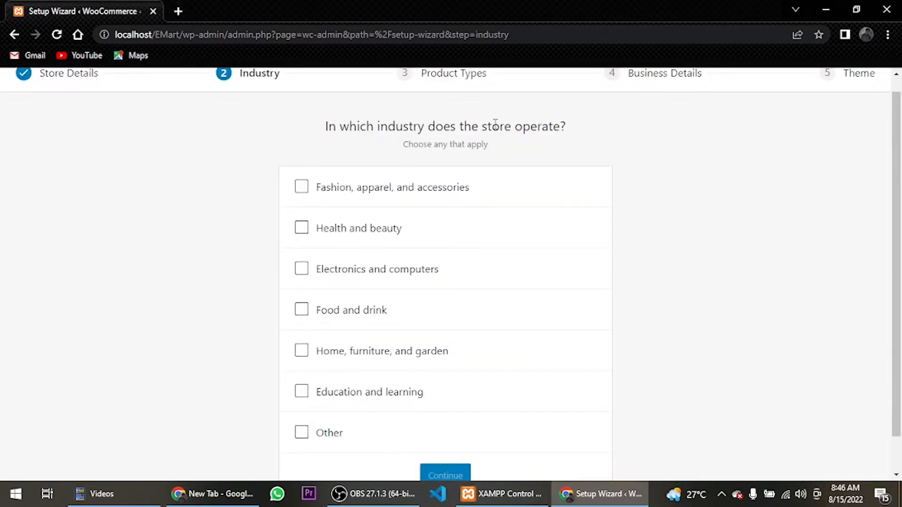
# Choose Fashion, apparel, and accessories as the store's industry and continue with Physical products as the product type
pyautogui.scroll(-1, 430, 244)
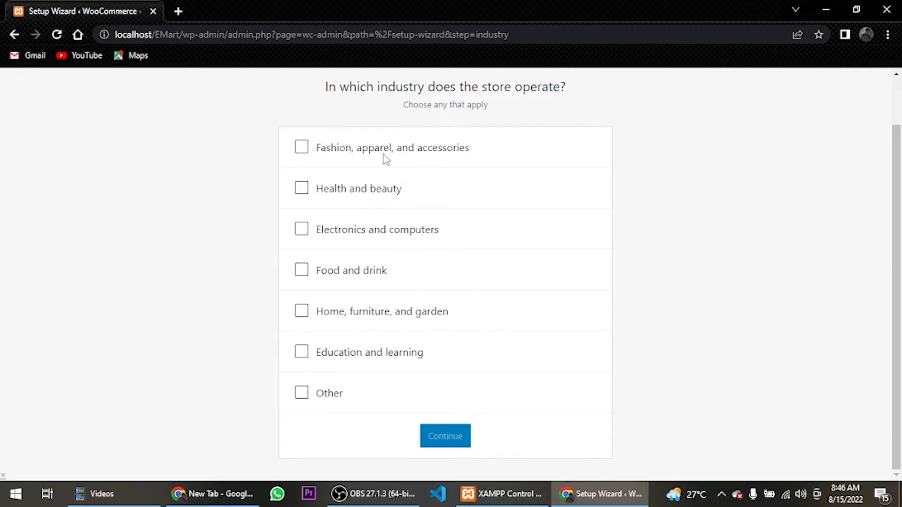
pyautogui.click(301, 150)
pyautogui.click(464, 432)
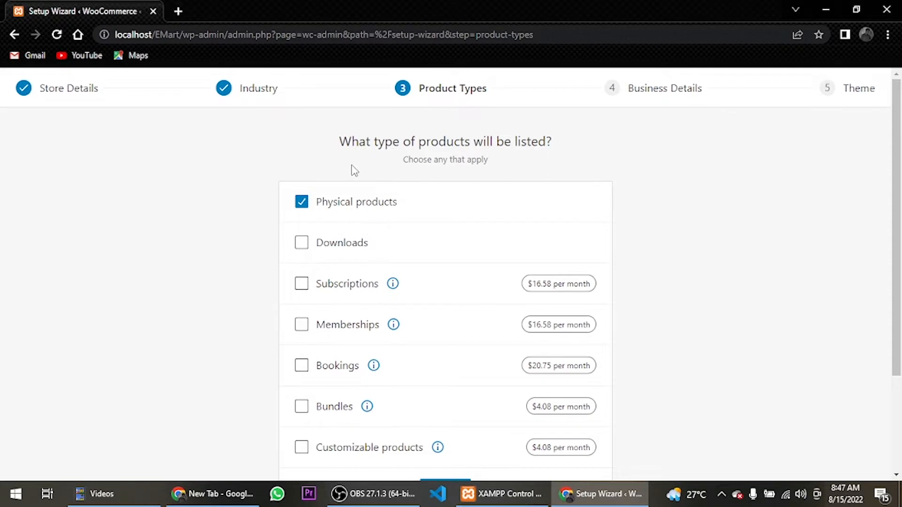
pyautogui.scroll(-1, 354, 170)
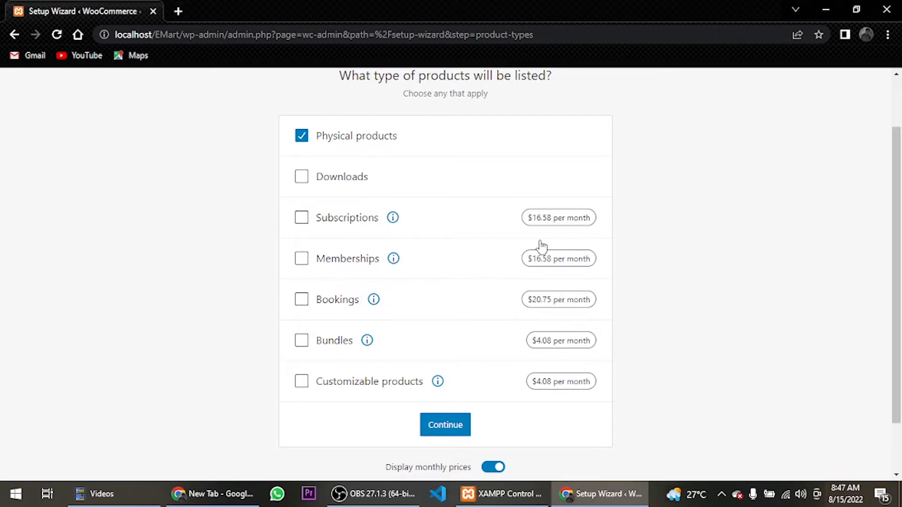
pyautogui.click(438, 426)
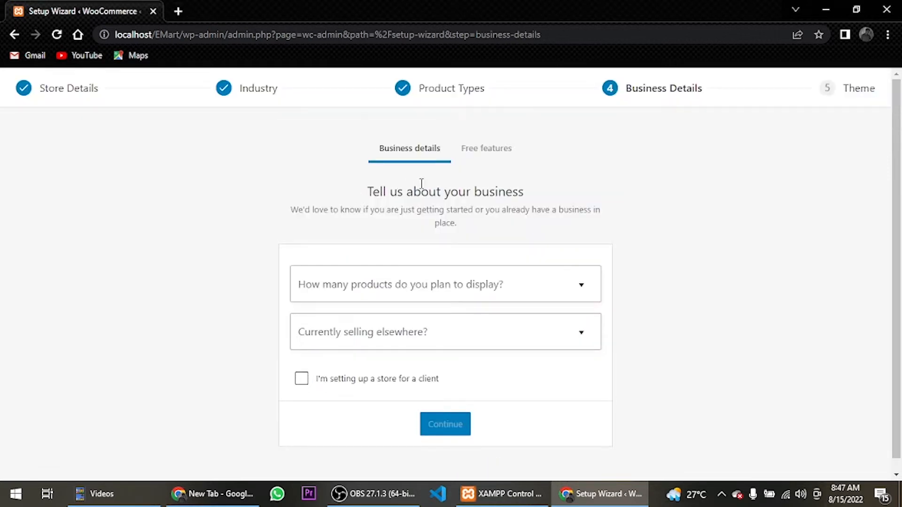
# Submit the business details with 1 - 10 products, No for currently selling elsewhere, and the store marked as set up for a client
pyautogui.click(454, 291)
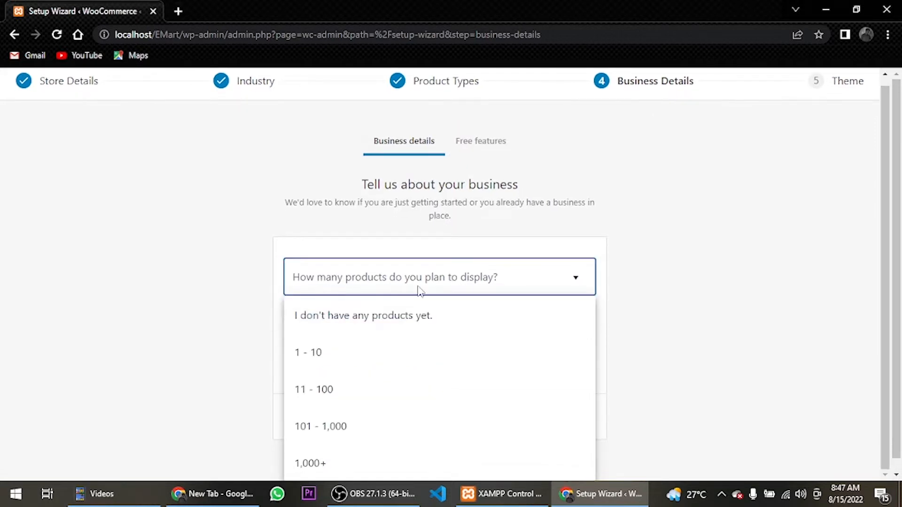
pyautogui.click(337, 351)
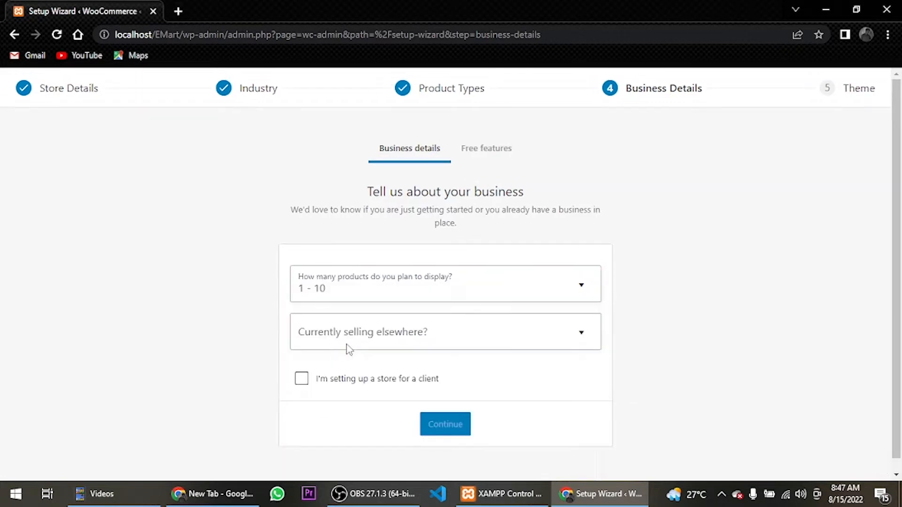
pyautogui.click(364, 342)
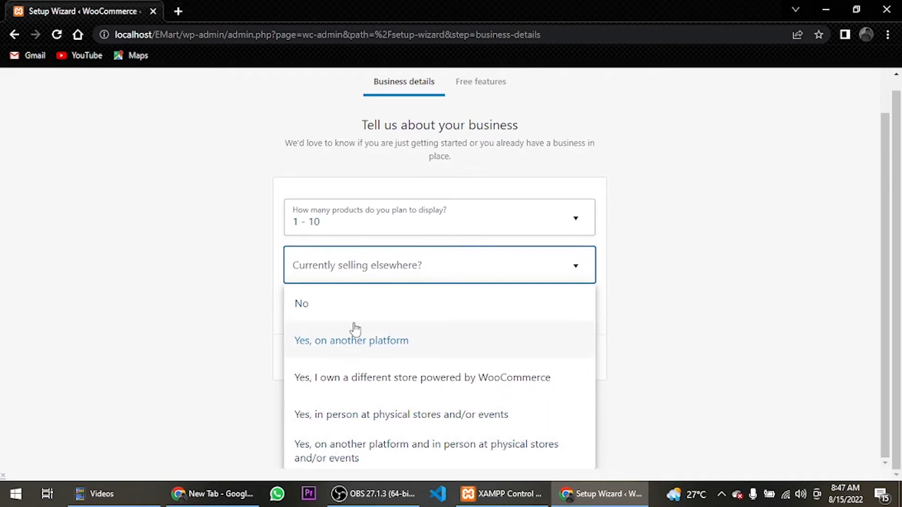
pyautogui.click(359, 320)
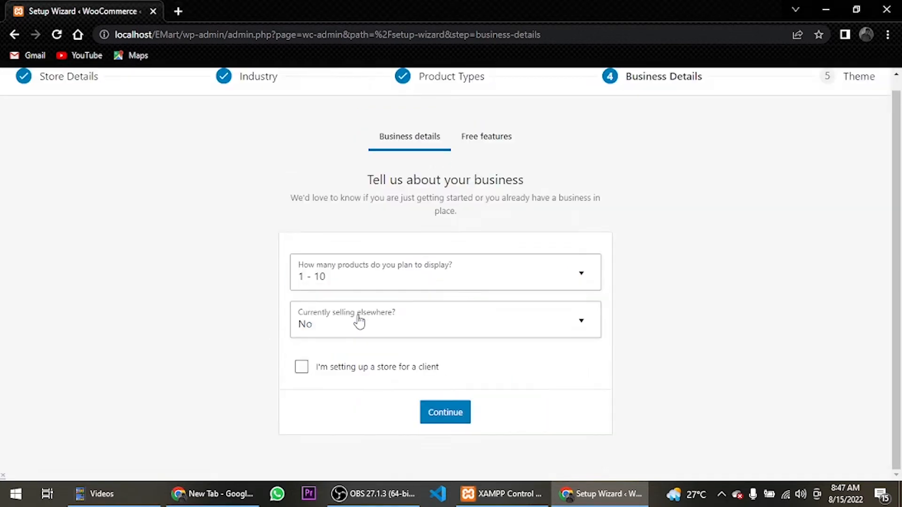
pyautogui.click(368, 372)
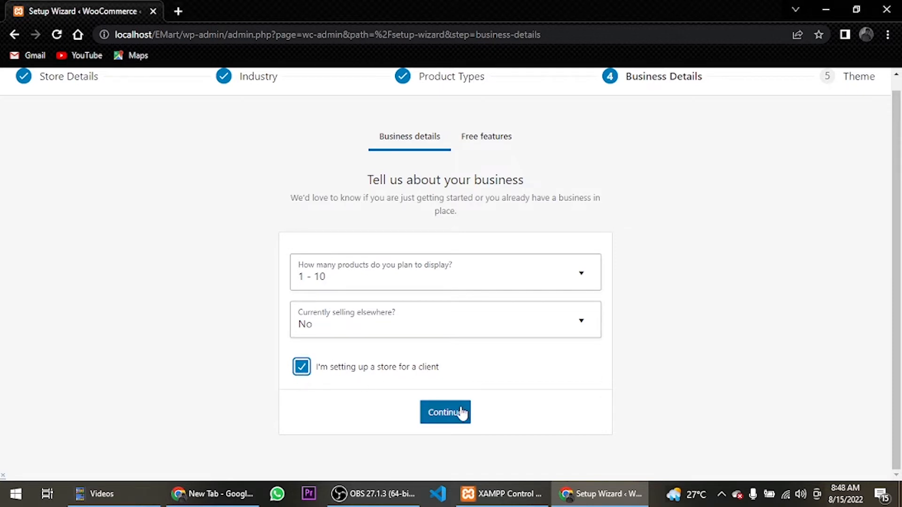
pyautogui.click(301, 373)
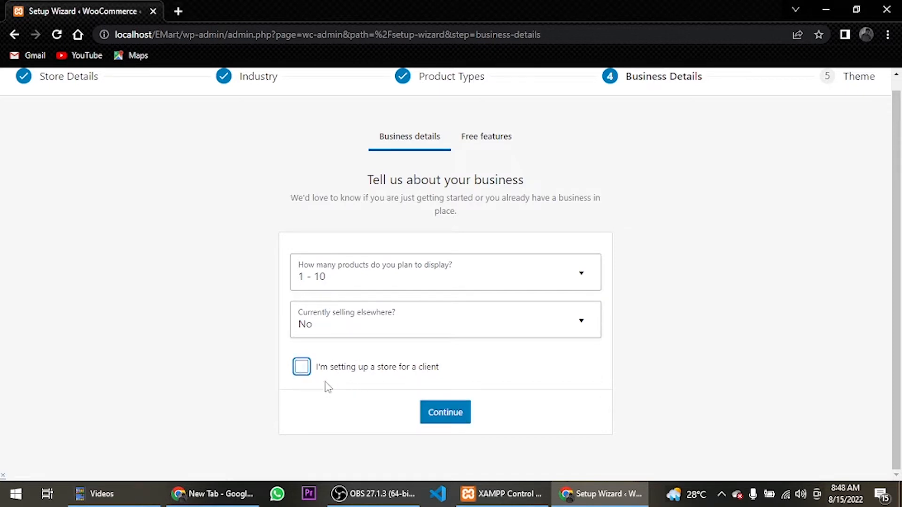
pyautogui.click(436, 419)
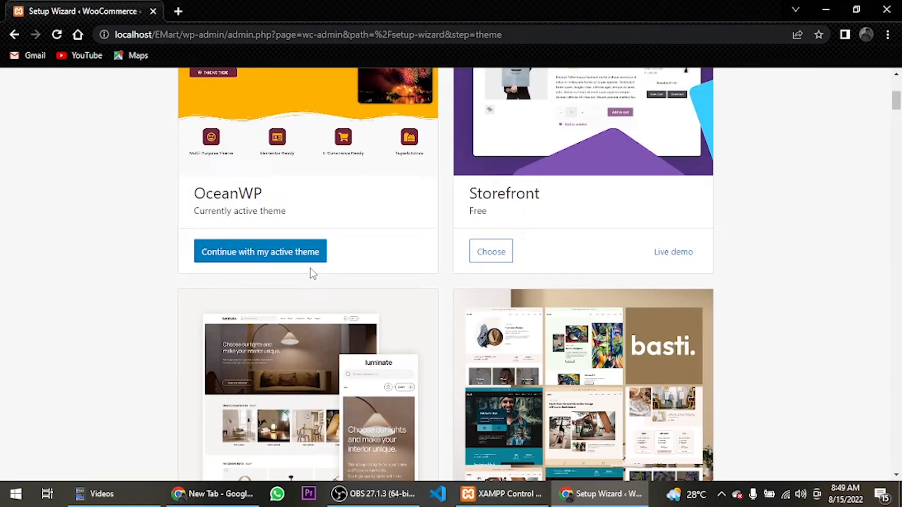
# Open the WooCommerce general settings and review the store address and the selling location options
pyautogui.click(74, 312)
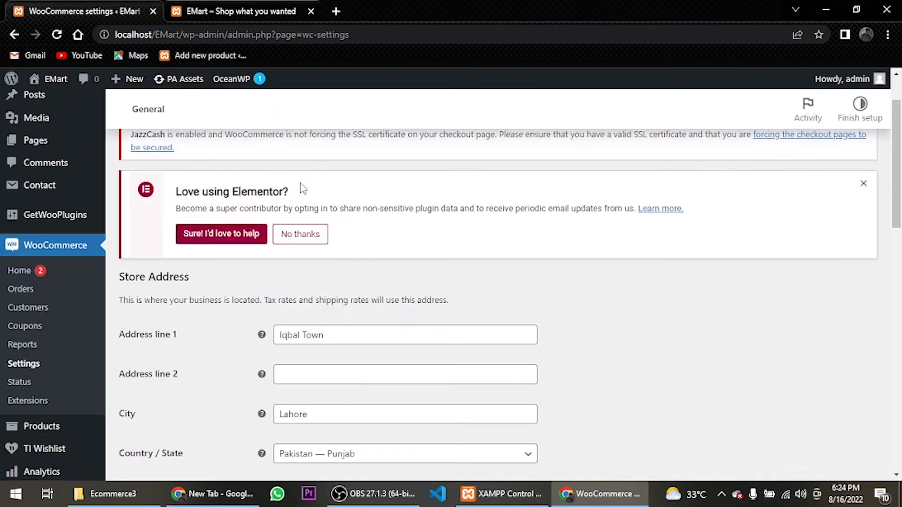
pyautogui.scroll(-3, 108, 239)
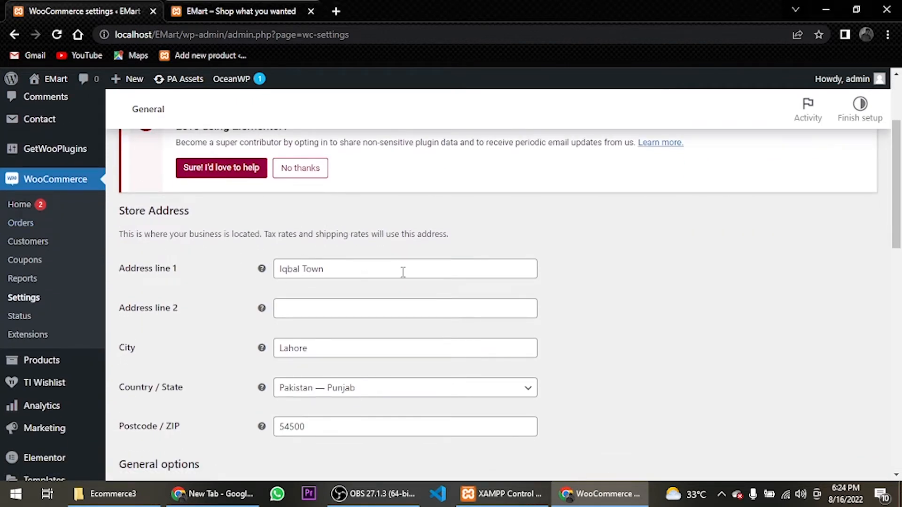
pyautogui.scroll(-2, 263, 289)
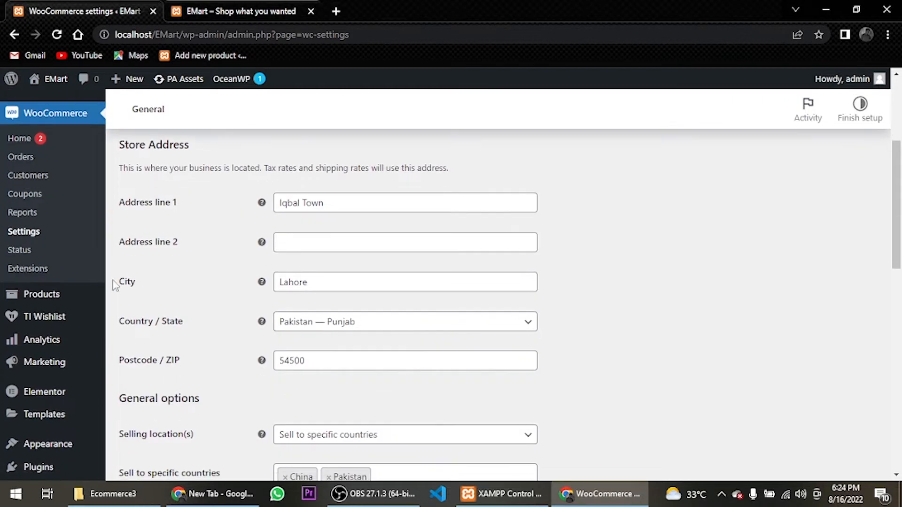
pyautogui.click(359, 280)
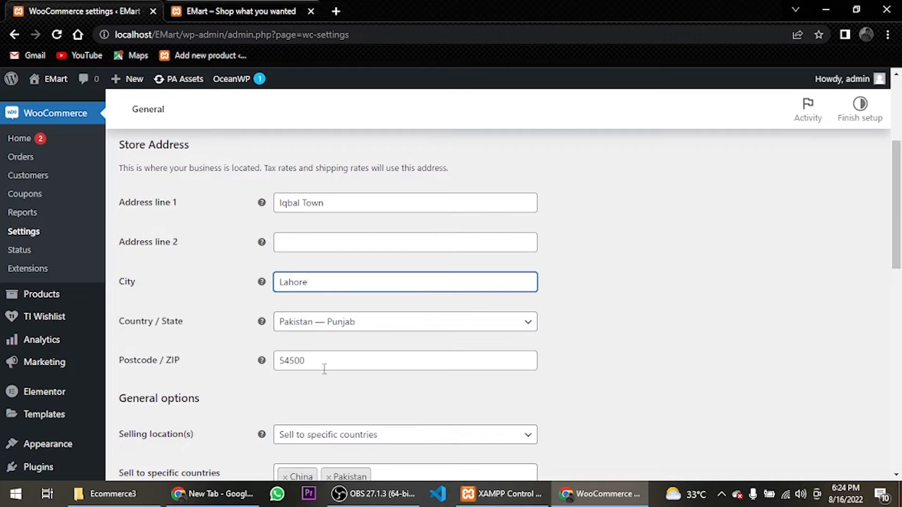
pyautogui.scroll(-2, 358, 290)
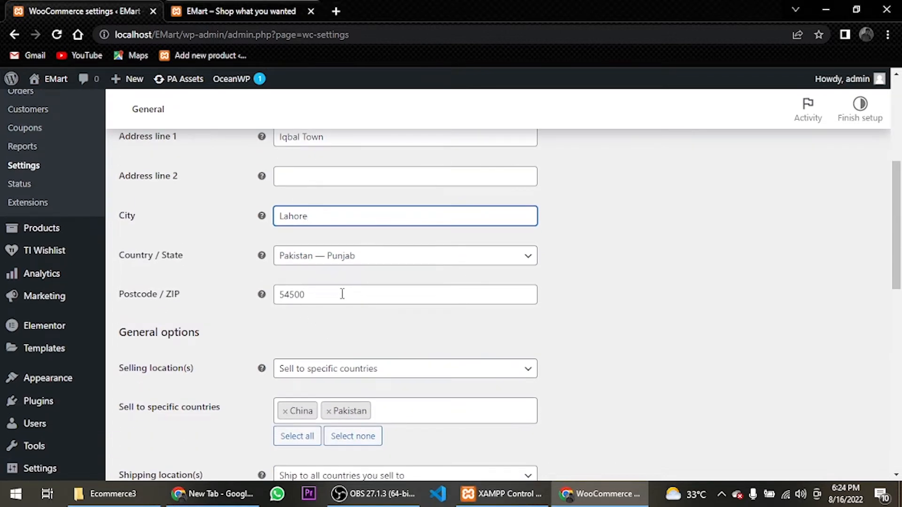
pyautogui.scroll(-2, 287, 320)
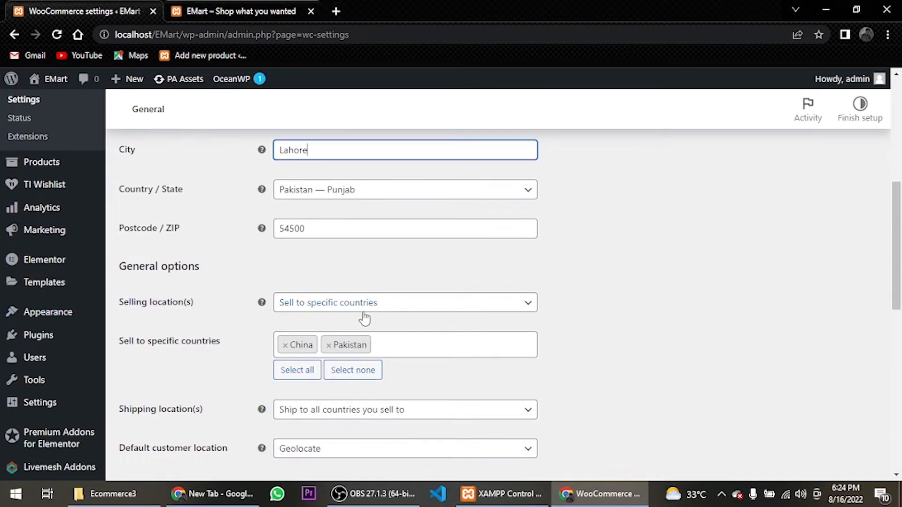
# Keep the selling location on Sell to specific countries and check the China and Pakistan entries in the country list
pyautogui.click(368, 310)
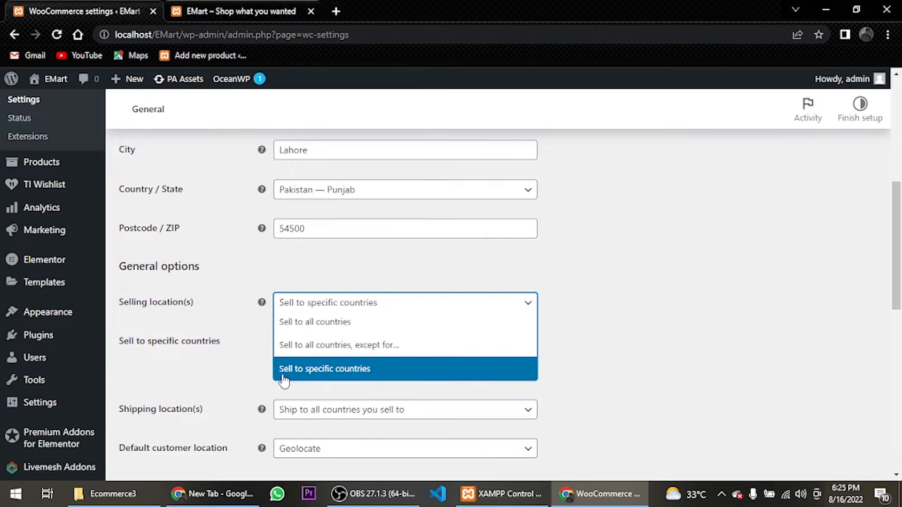
pyautogui.click(363, 382)
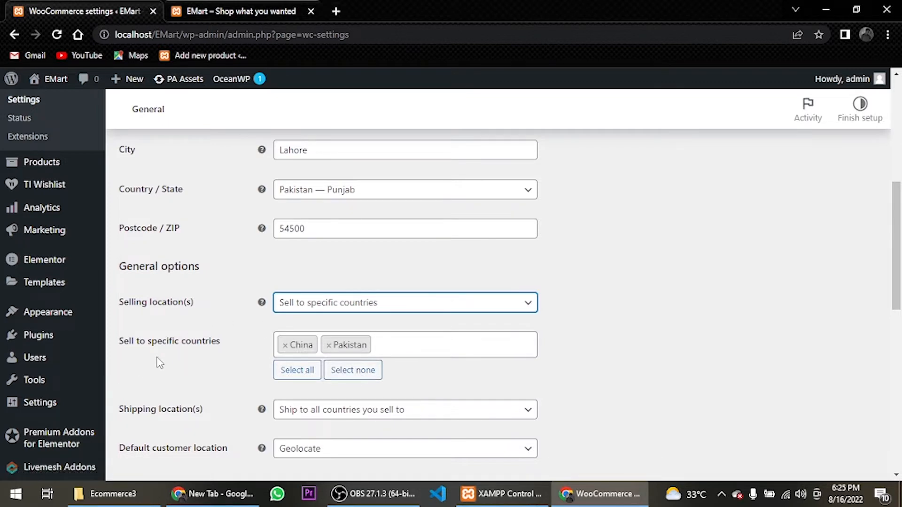
pyautogui.click(383, 344)
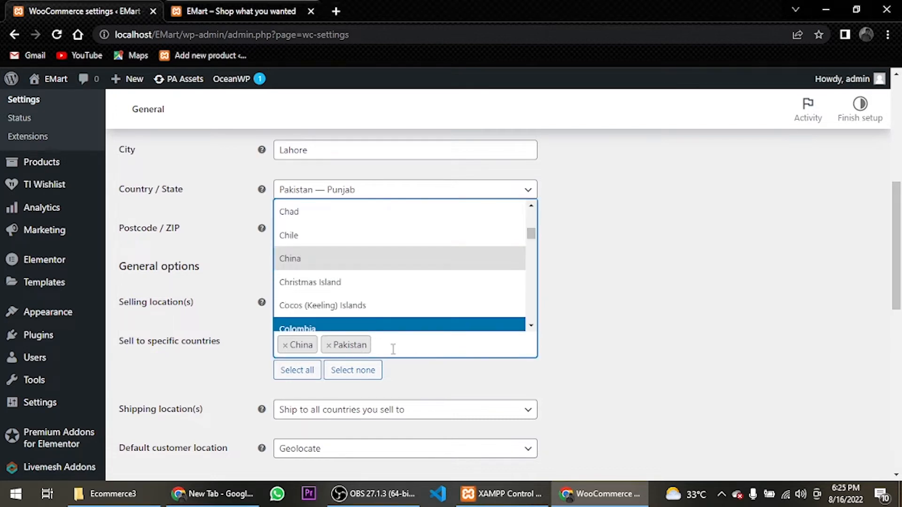
pyautogui.click(393, 349)
pyautogui.scroll(-1, 395, 348)
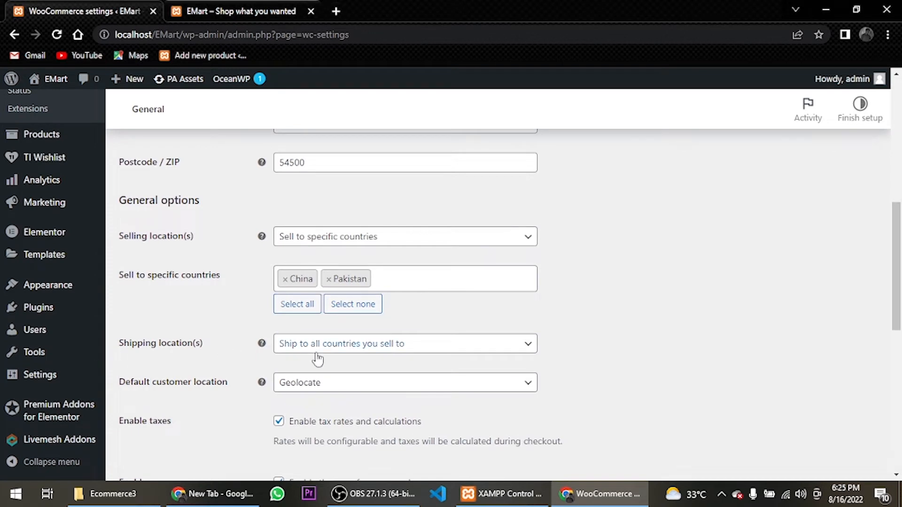
# Choose Ship to all countries you sell to as the store's shipping location
pyautogui.click(301, 344)
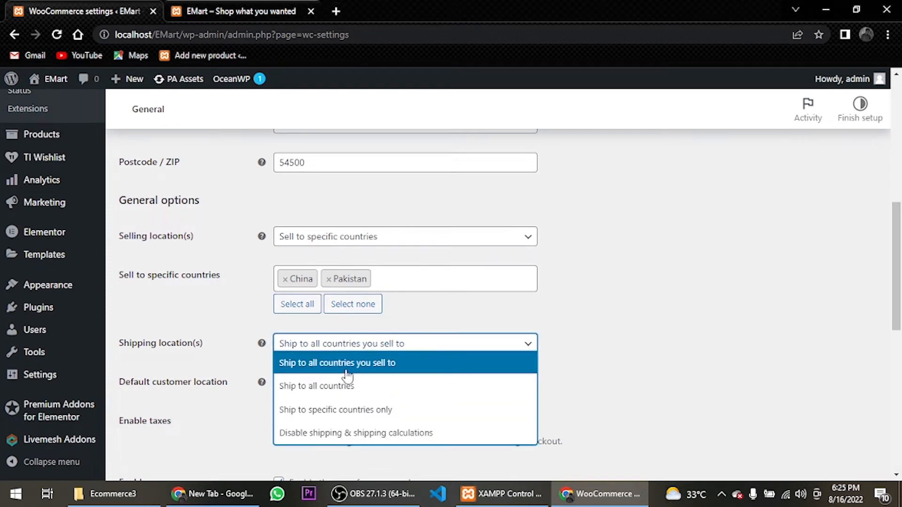
pyautogui.click(398, 365)
pyautogui.scroll(-4, 201, 349)
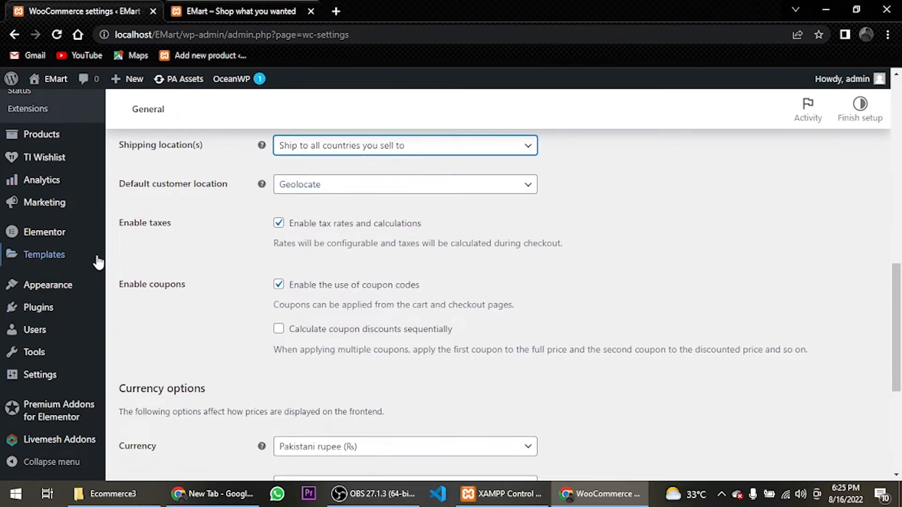
# Go over the tax, coupon and currency options and save the general settings
pyautogui.moveTo(118, 140); pyautogui.dragTo(199, 222)
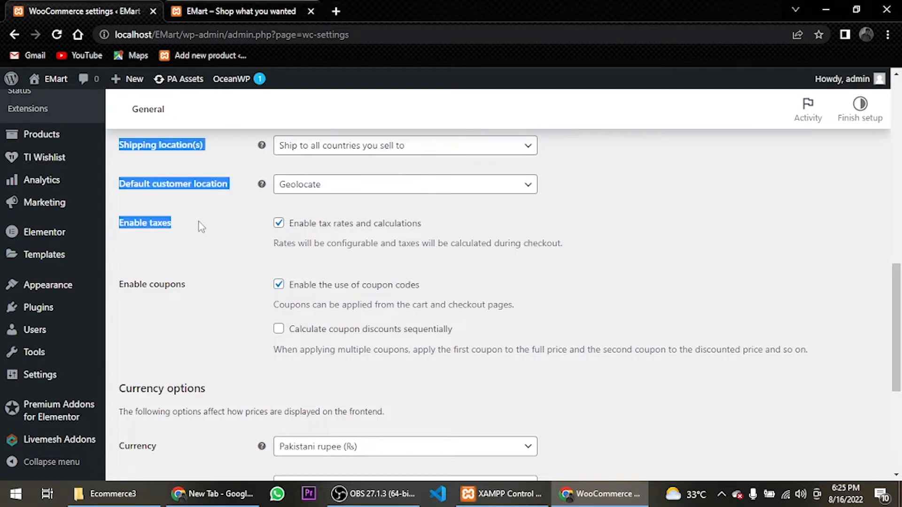
pyautogui.click(203, 226)
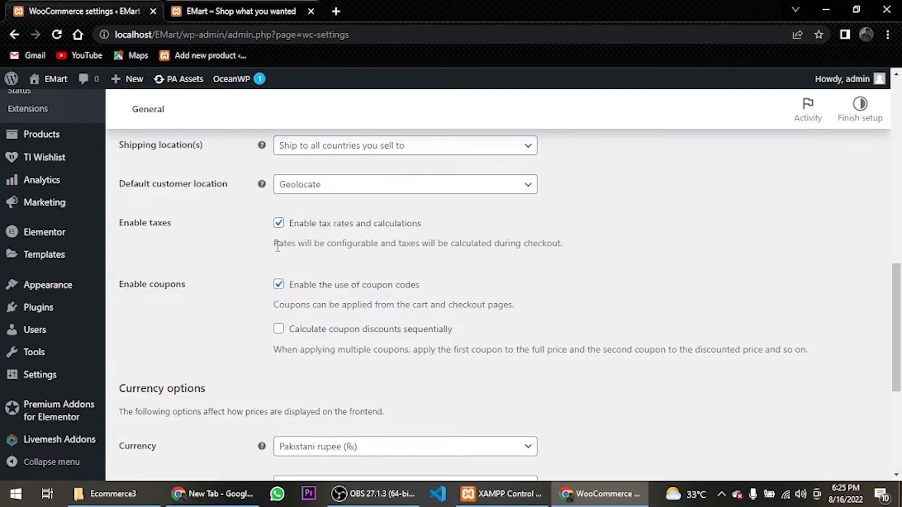
pyautogui.scroll(-4, 200, 312)
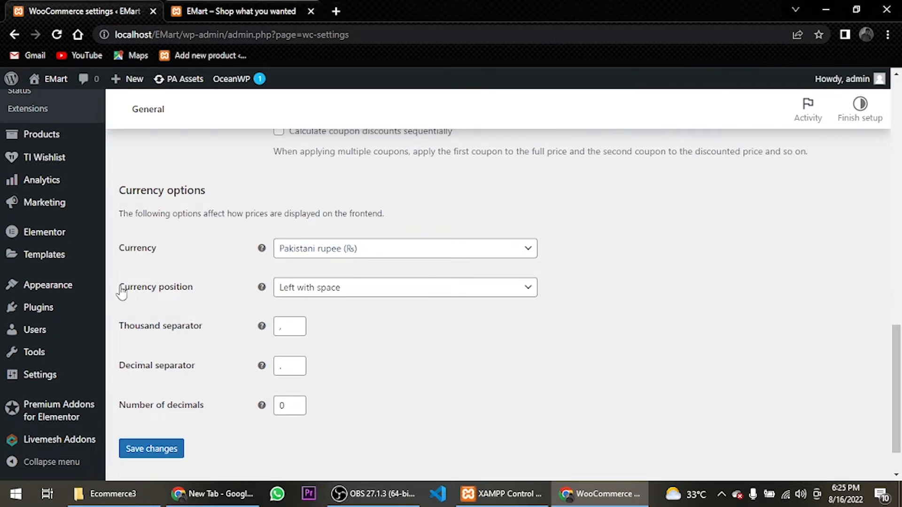
pyautogui.click(163, 447)
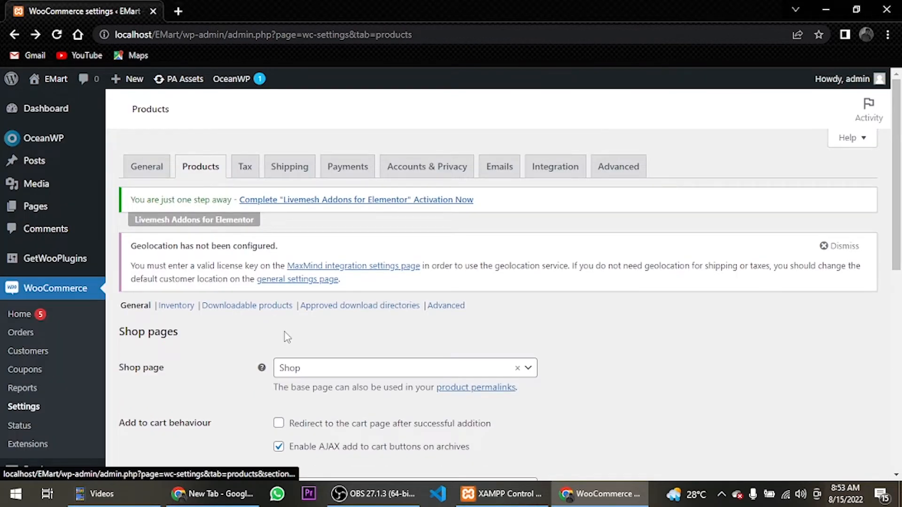
# Open the product inventory settings and review stock management, hold time, notifications, stock thresholds and stock display format
pyautogui.scroll(-1, 235, 292)
pyautogui.click(175, 240)
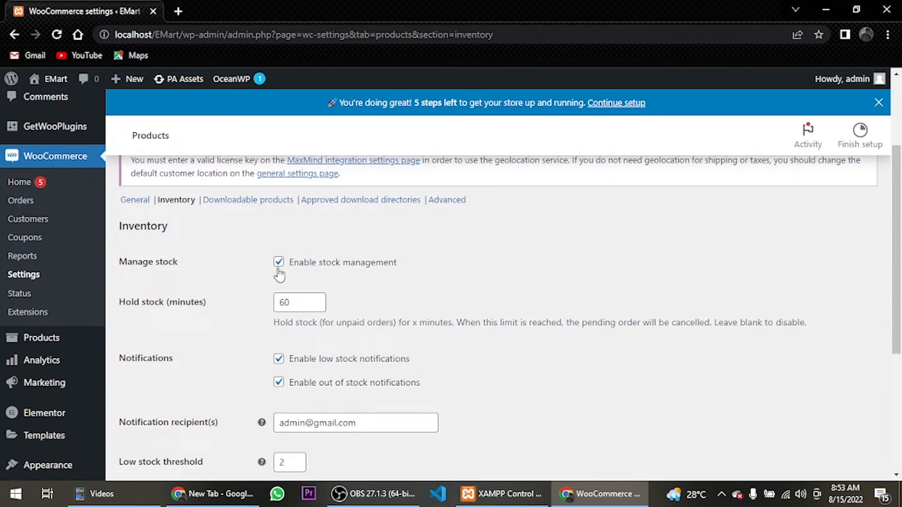
pyautogui.scroll(-1, 279, 274)
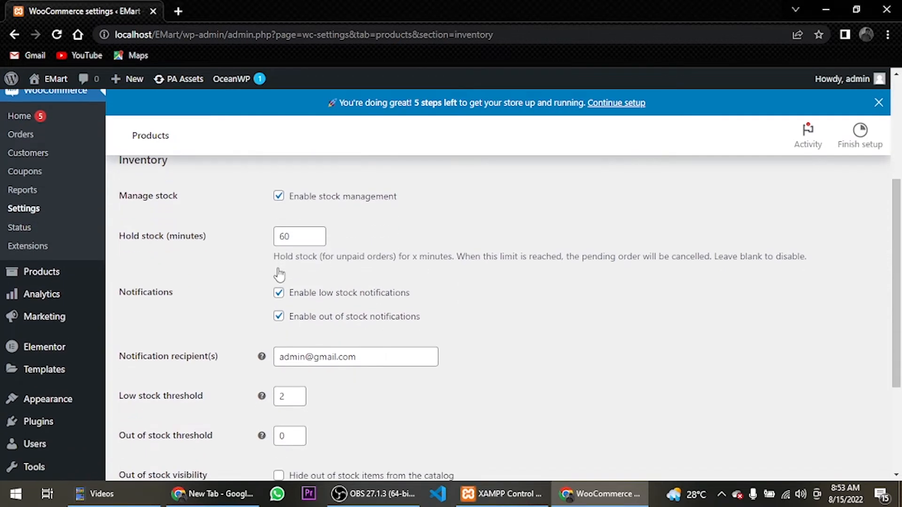
pyautogui.scroll(-1, 279, 268)
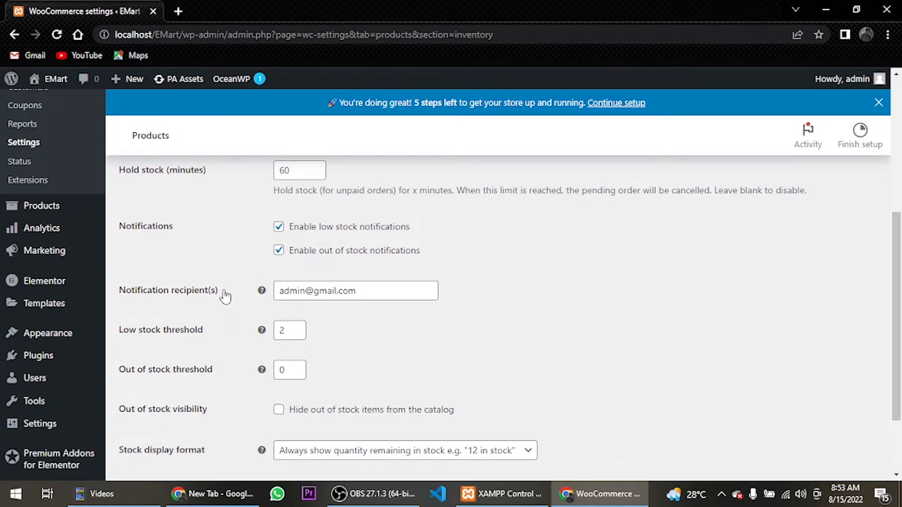
pyautogui.scroll(-1, 225, 296)
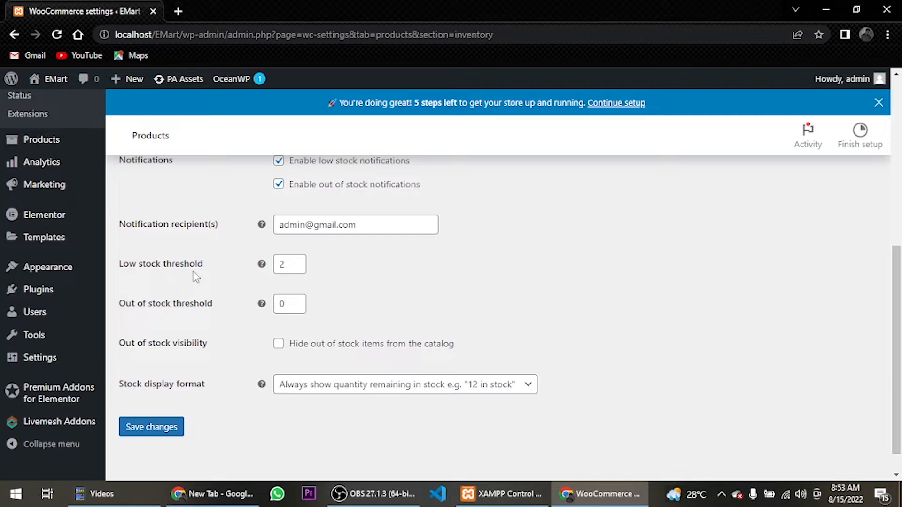
pyautogui.click(200, 305)
pyautogui.scroll(5, 212, 385)
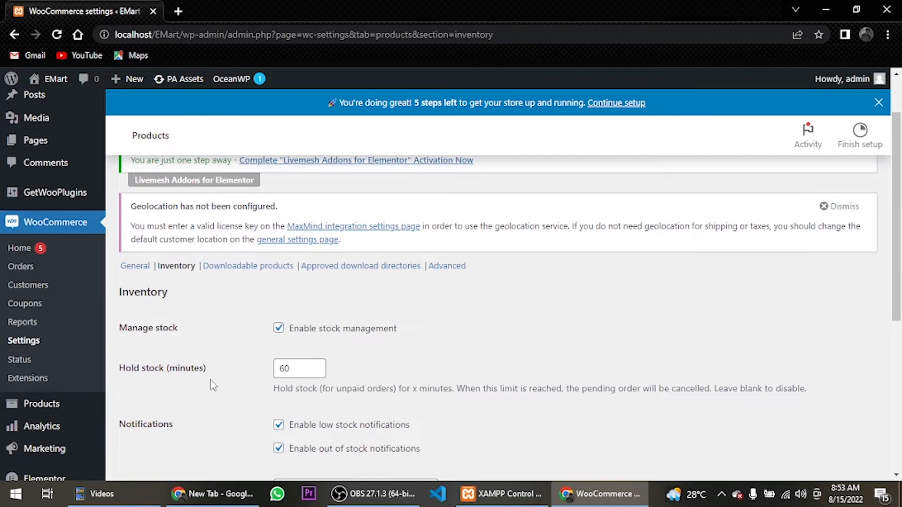
# Open the tax options, add GST 10 on a new line of the additional tax classes, and dismiss the store setup banner
pyautogui.scroll(2, 213, 385)
pyautogui.click(243, 196)
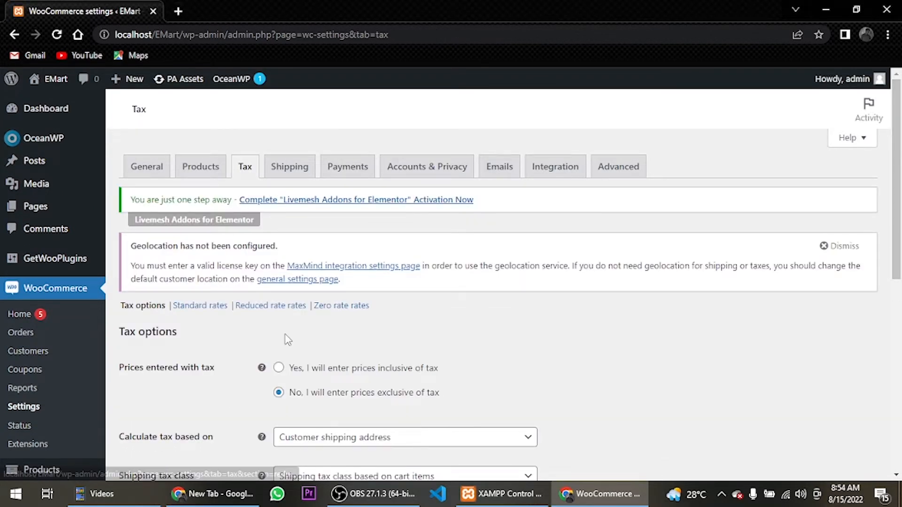
pyautogui.scroll(-5, 288, 340)
pyautogui.click(329, 304)
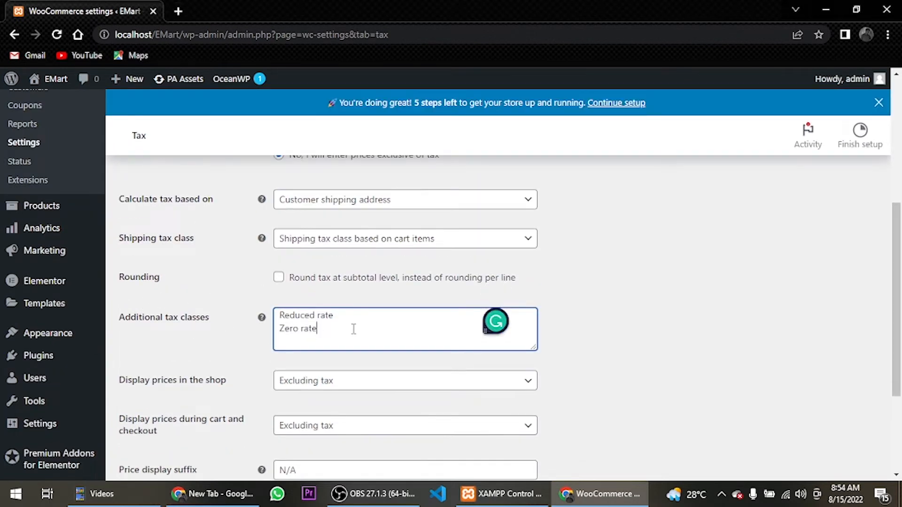
pyautogui.press('Return')
pyautogui.write('GST 10')
pyautogui.click(879, 102)
# Add GST 12 as another additional tax class below GST 10 and save the tax options
pyautogui.click(311, 318)
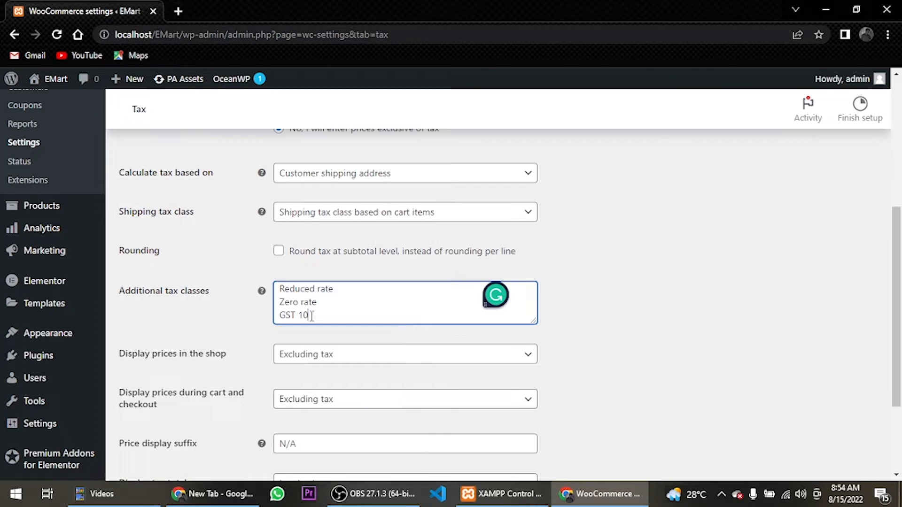
pyautogui.press('Return')
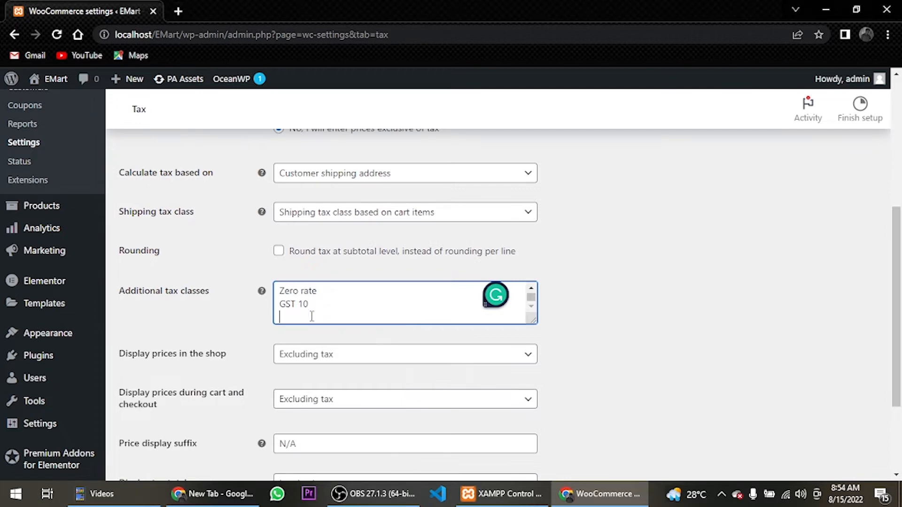
pyautogui.write('GST 12')
pyautogui.scroll(-3, 311, 316)
pyautogui.click(157, 407)
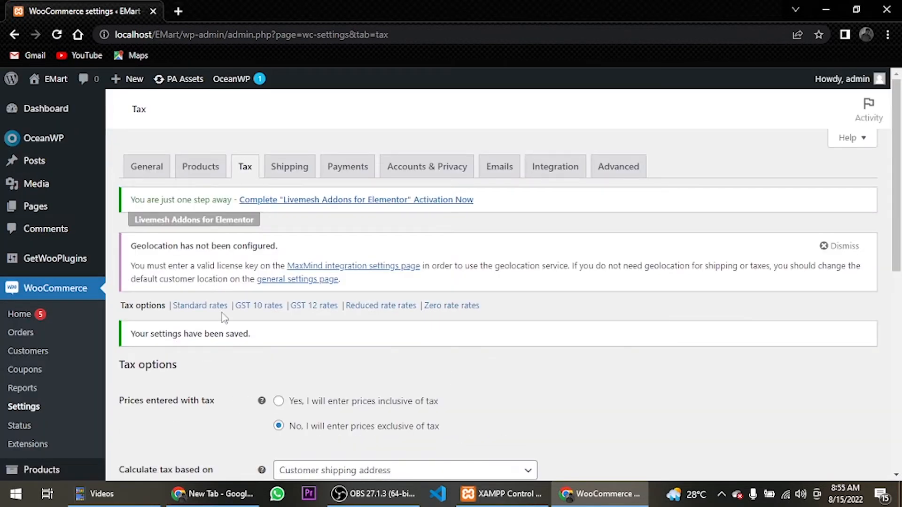
# Add a 10% rate named GST 10 for country code PK to the GST 10 rates, with shipping excluded, save it and dismiss the feedback prompt
pyautogui.click(269, 310)
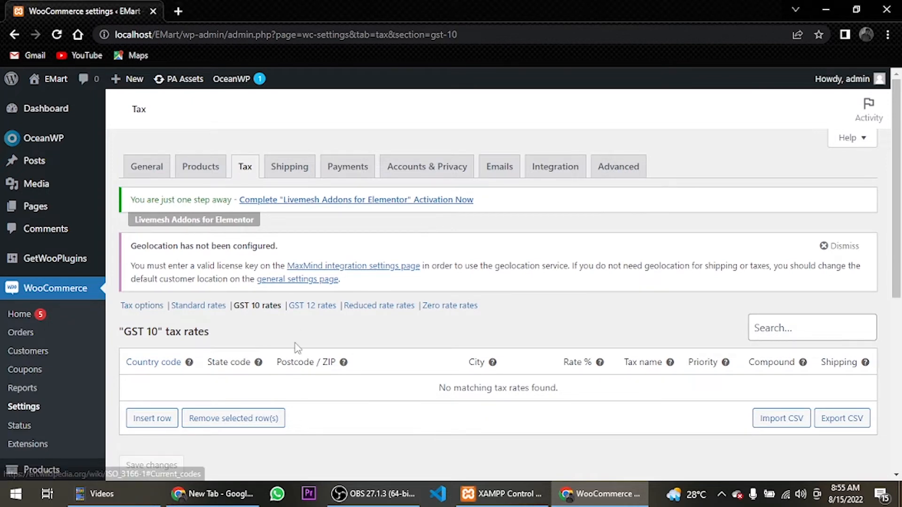
pyautogui.click(152, 418)
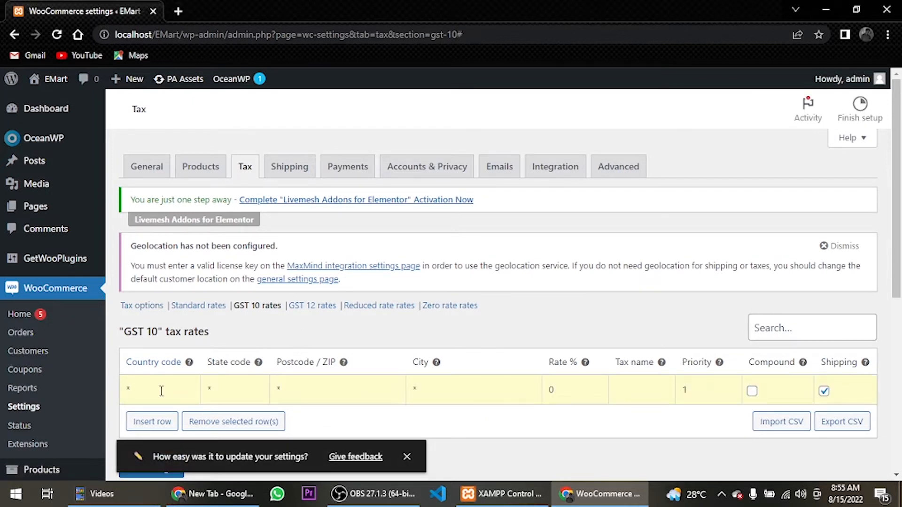
pyautogui.write('PK')
pyautogui.scroll(-3, 244, 304)
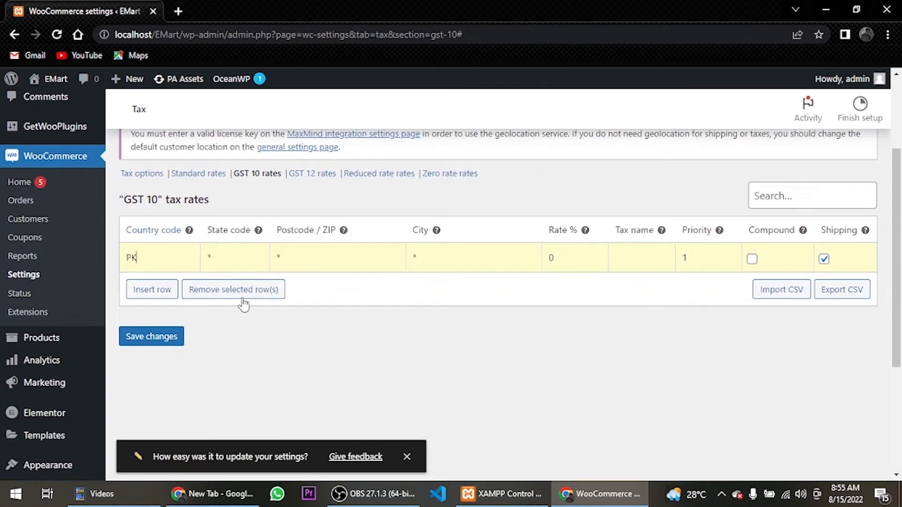
pyautogui.click(564, 262)
pyautogui.write('10')
pyautogui.click(650, 259)
pyautogui.write('GST 10')
pyautogui.click(824, 259)
pyautogui.click(168, 339)
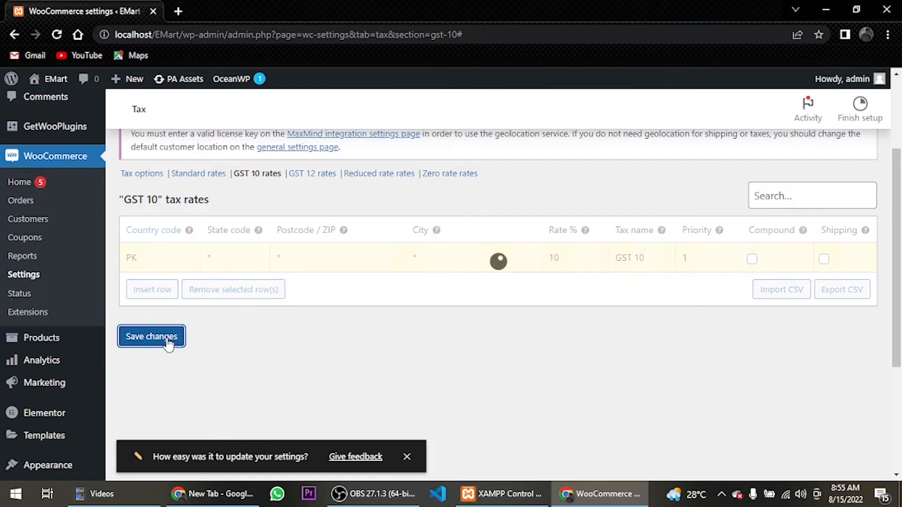
pyautogui.click(406, 457)
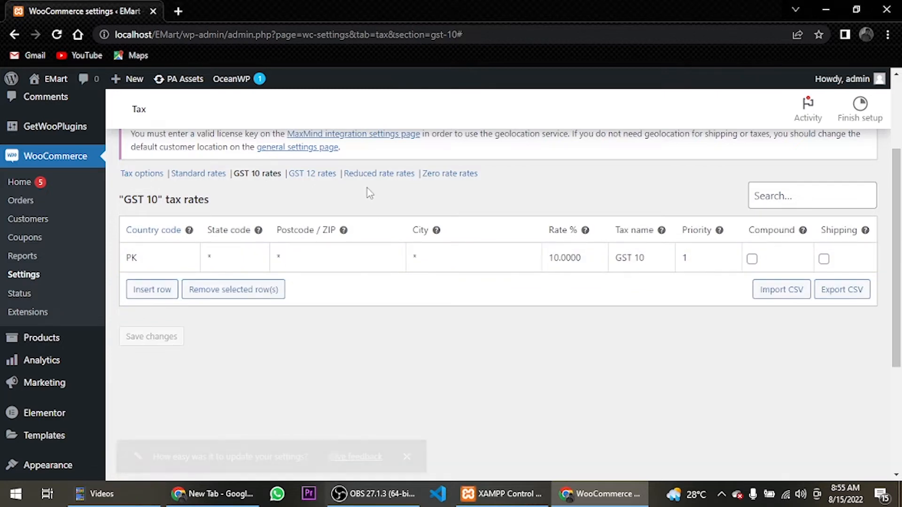
# Add a 12% rate named GST 12 for country code PK to the GST 12 rates, with shipping excluded, and save it
pyautogui.click(310, 174)
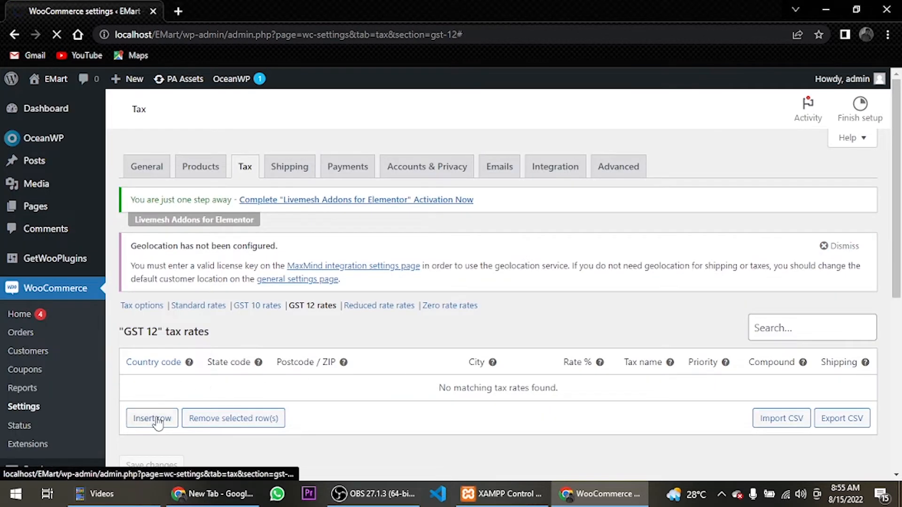
pyautogui.click(154, 421)
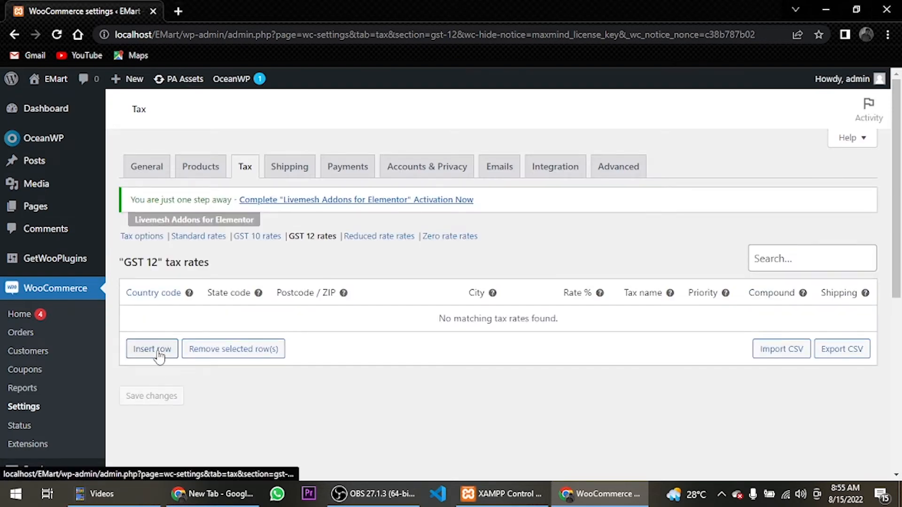
pyautogui.click(158, 353)
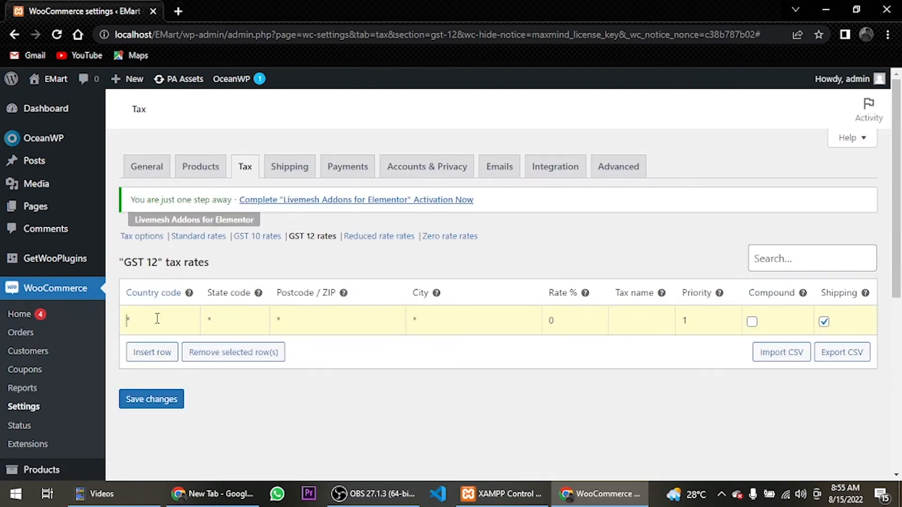
pyautogui.write('PK')
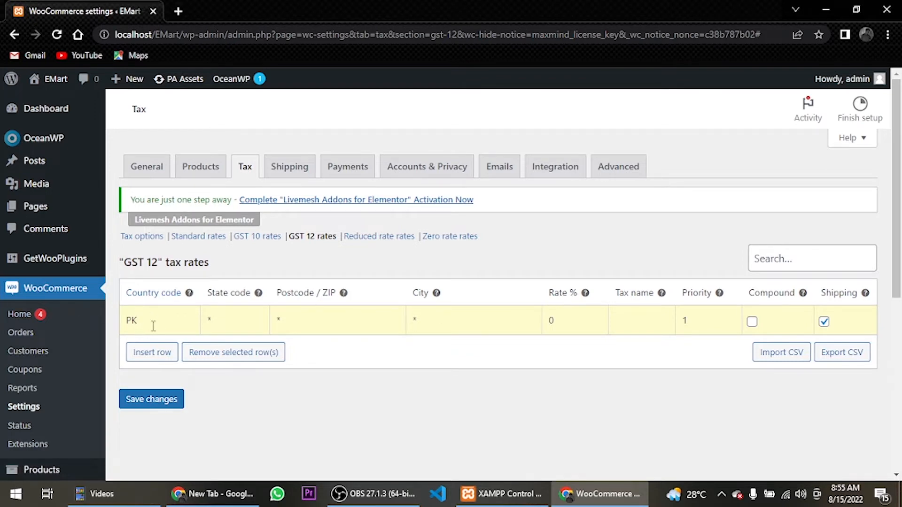
pyautogui.click(587, 320)
pyautogui.write('12')
pyautogui.click(631, 320)
pyautogui.write('GST 12')
pyautogui.click(824, 322)
pyautogui.click(147, 404)
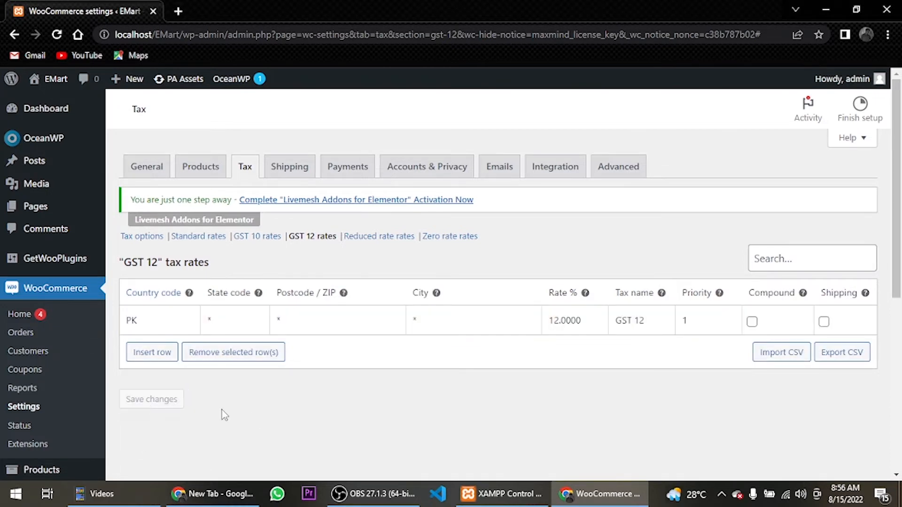
# Review the shipping zones in the shipping settings, start a new zone and name it China
pyautogui.click(292, 167)
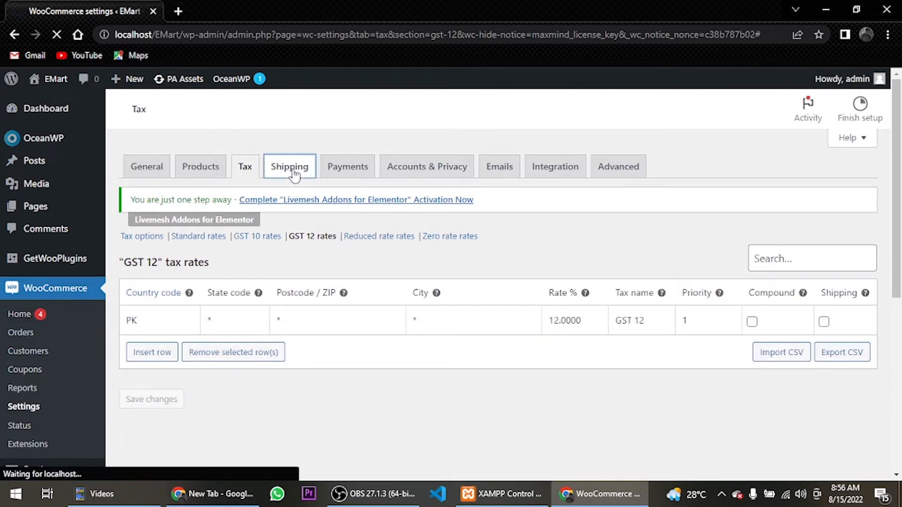
pyautogui.scroll(-2, 214, 267)
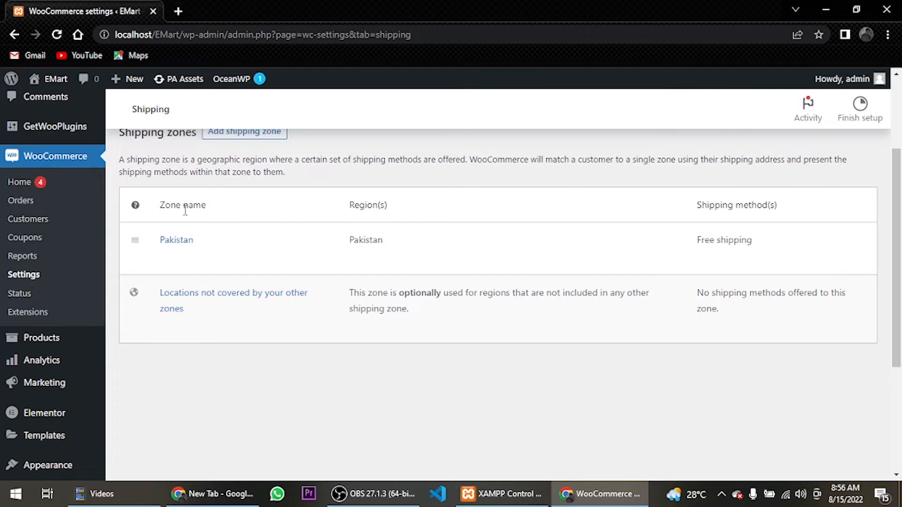
pyautogui.scroll(3, 185, 210)
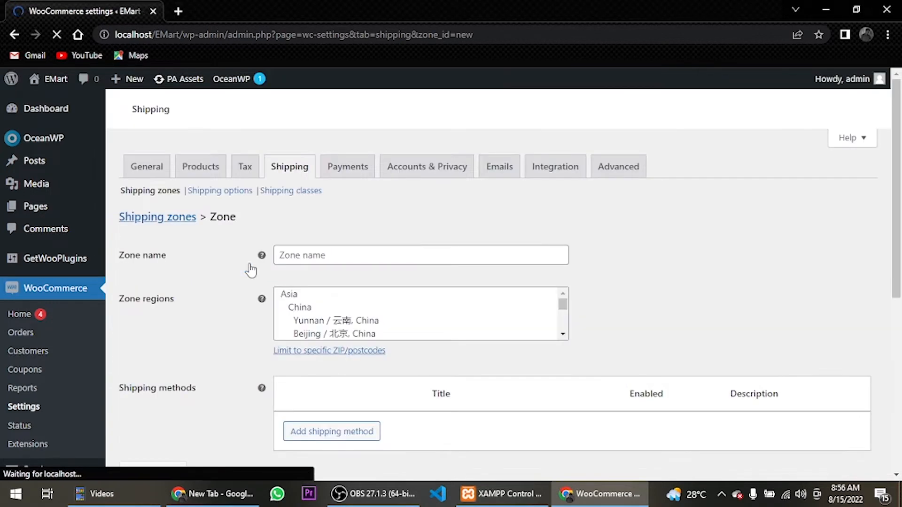
pyautogui.click(345, 302)
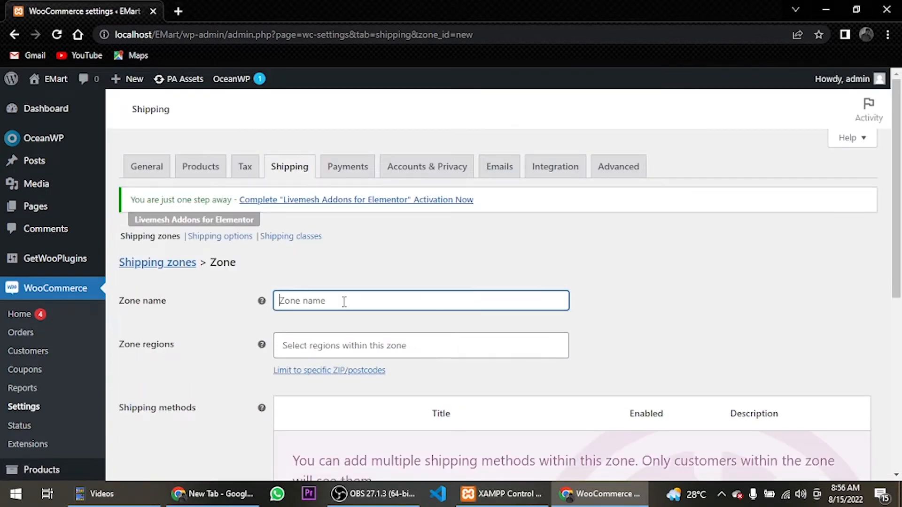
pyautogui.write('China')
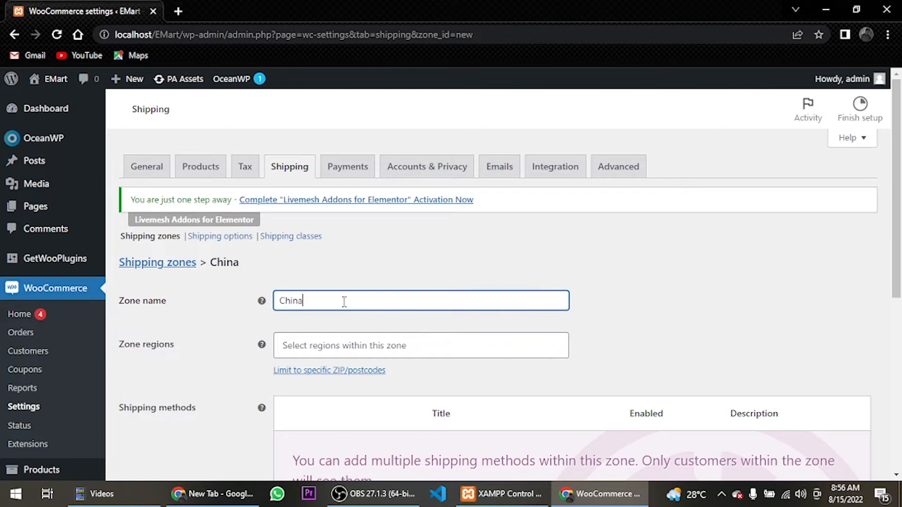
# Save the China shipping zone and return to the list of shipping zones
pyautogui.scroll(-7, 322, 227)
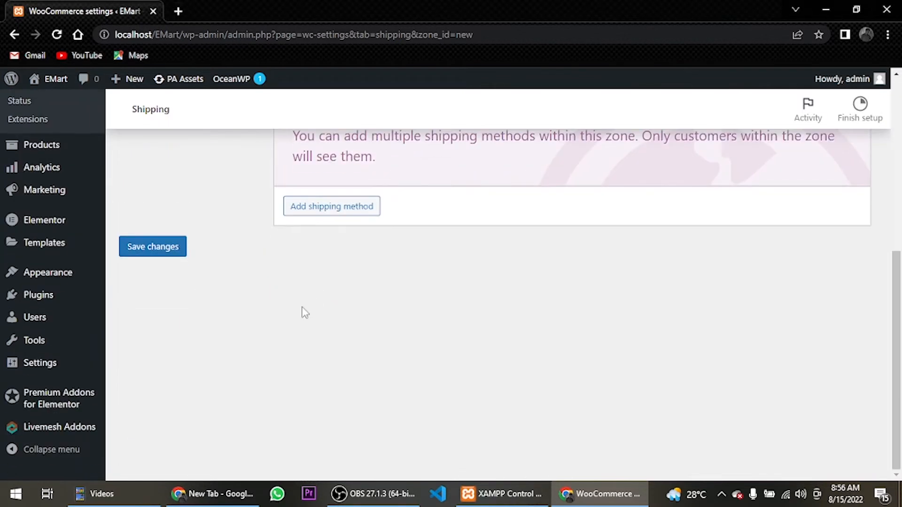
pyautogui.click(160, 252)
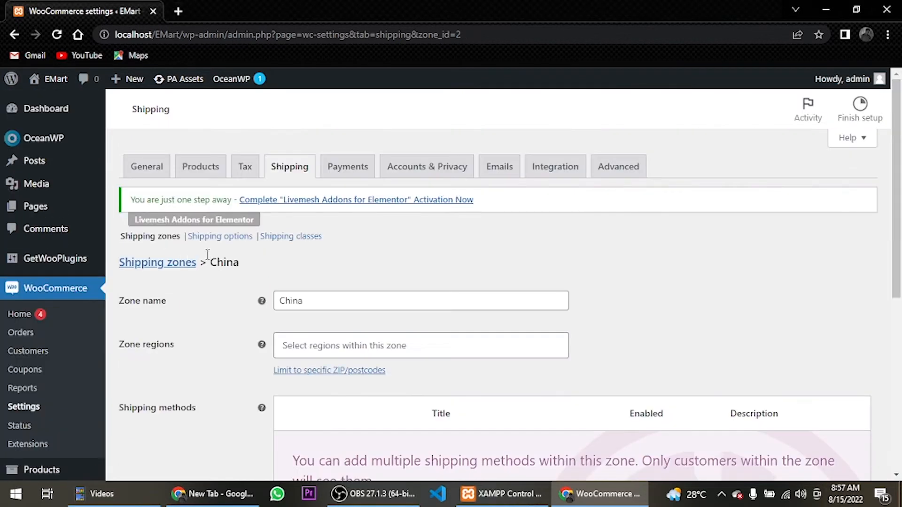
pyautogui.click(173, 266)
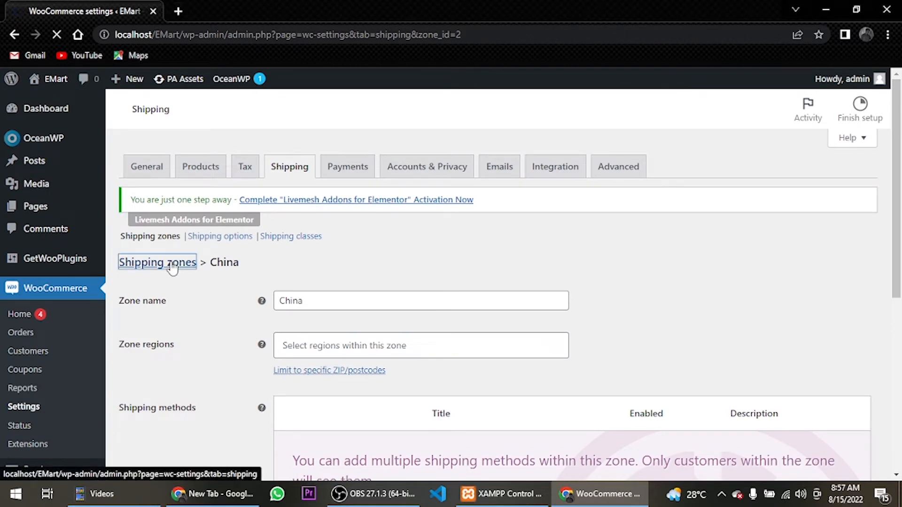
# Add a Flat rate shipping method to the Pakistan zone and disable its Free shipping method
pyautogui.scroll(-3, 169, 265)
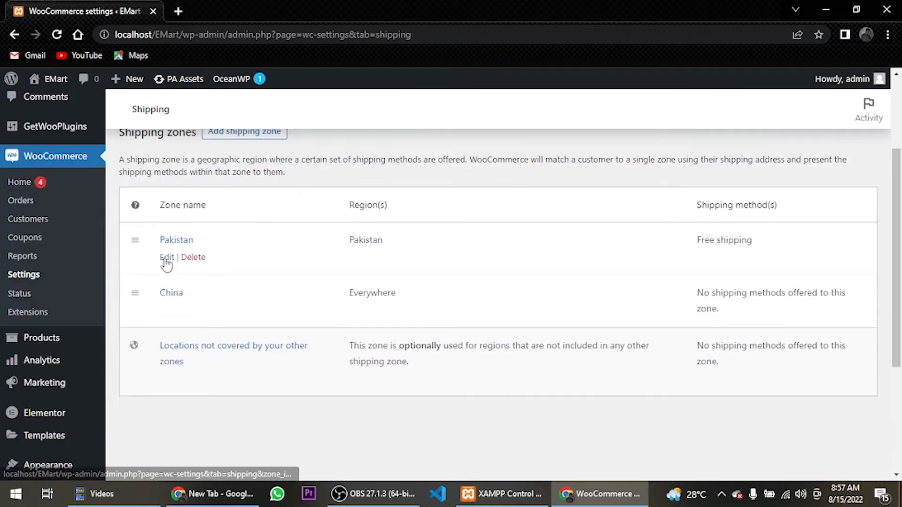
pyautogui.click(167, 258)
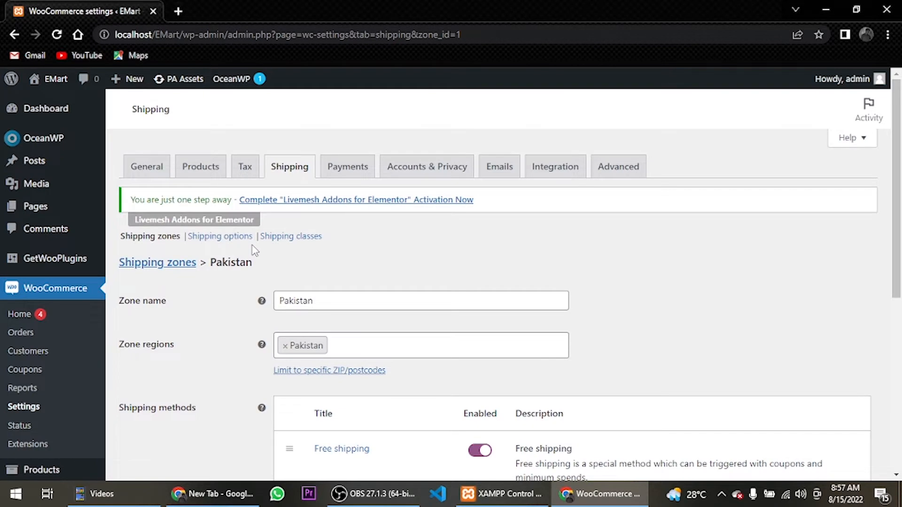
pyautogui.scroll(-3, 254, 250)
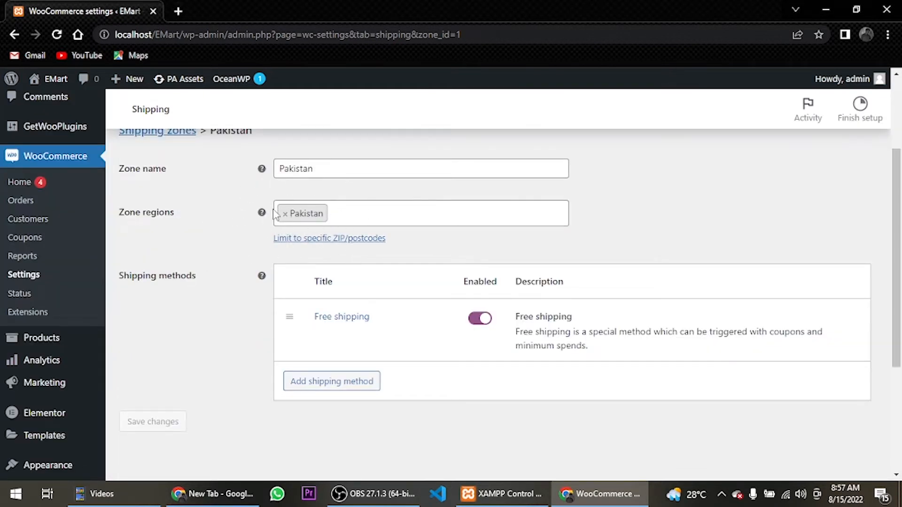
pyautogui.scroll(-3, 197, 292)
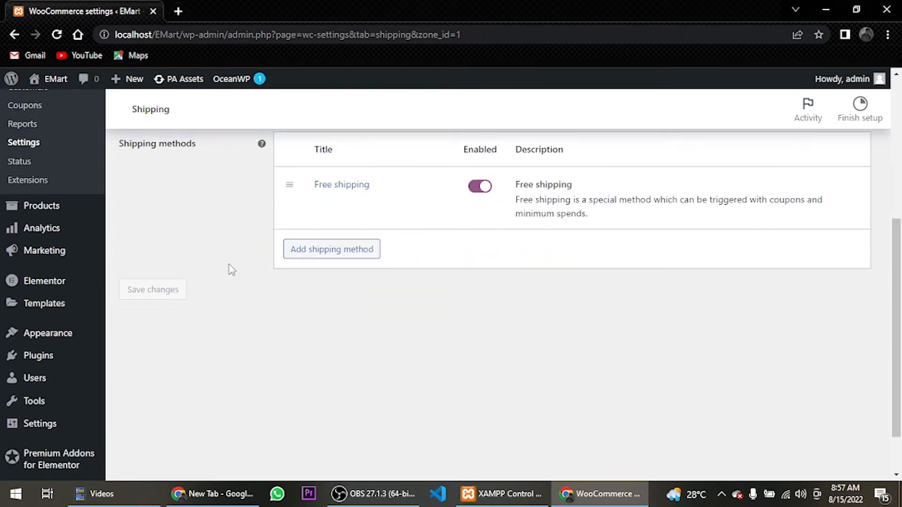
pyautogui.scroll(3, 229, 269)
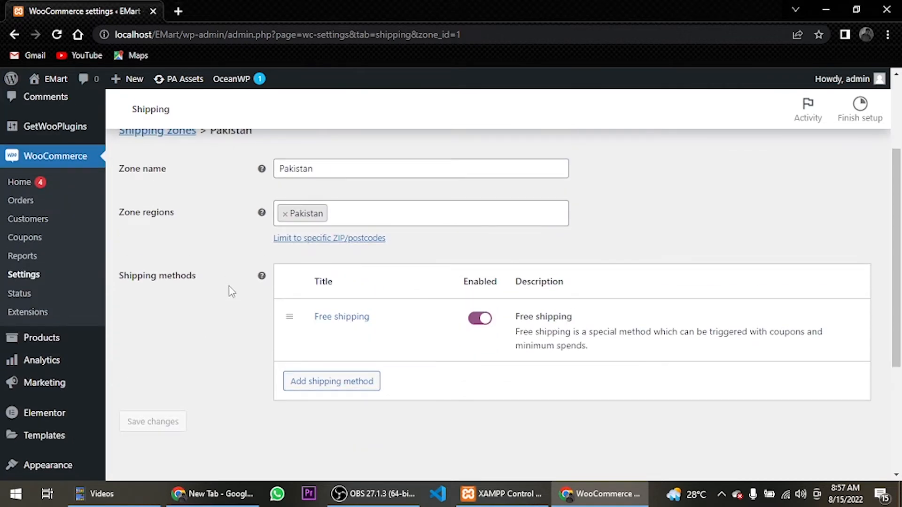
pyautogui.moveTo(341, 325)
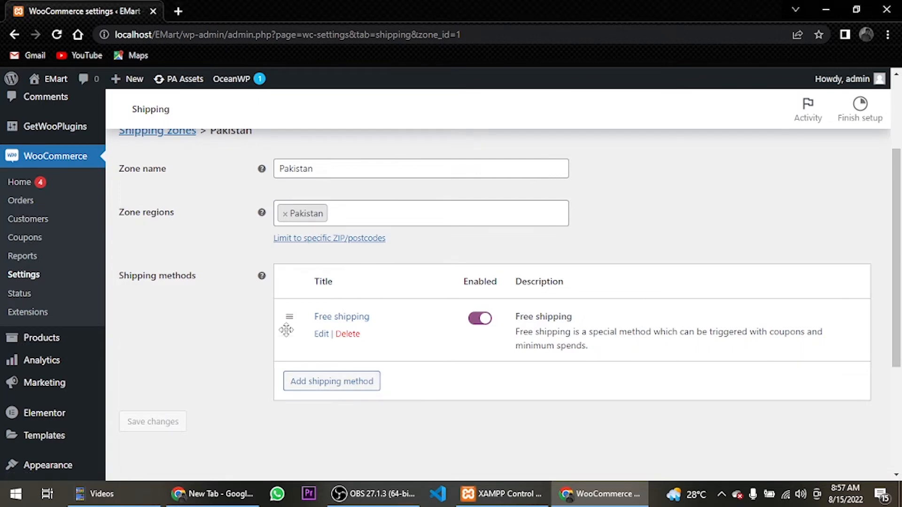
pyautogui.click(331, 383)
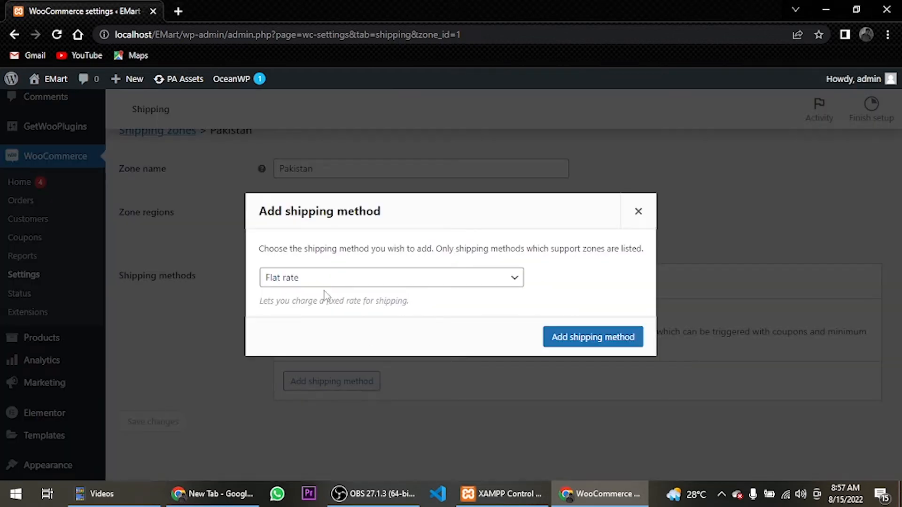
pyautogui.click(600, 341)
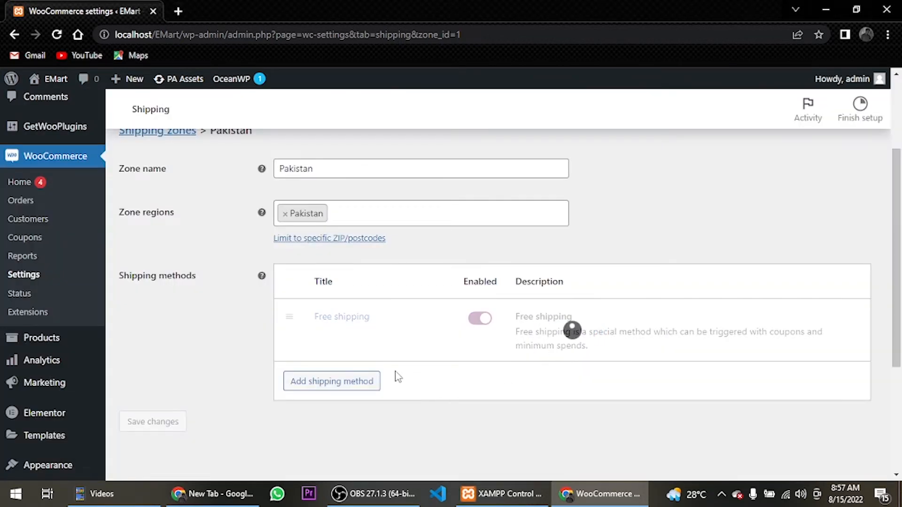
pyautogui.click(480, 319)
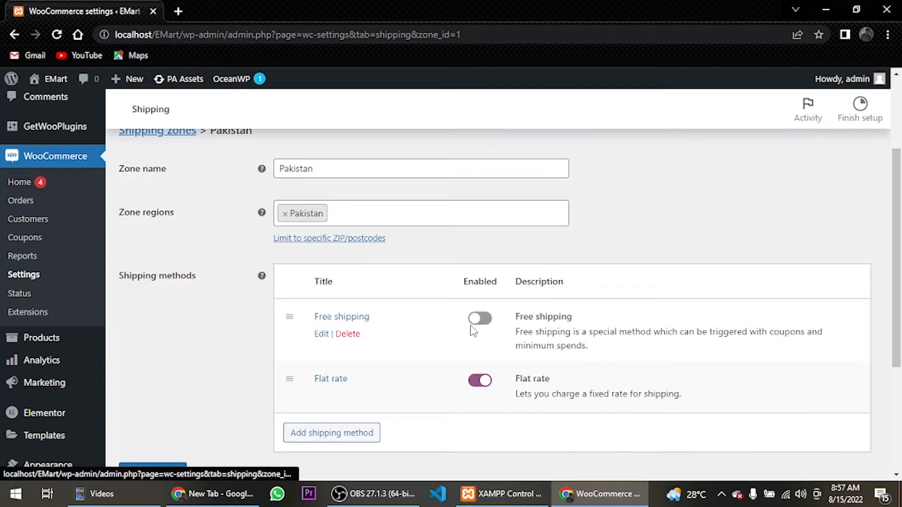
# Set the cost of the Pakistan zone's Flat rate method to 60.00*[qty] and save it
pyautogui.click(322, 397)
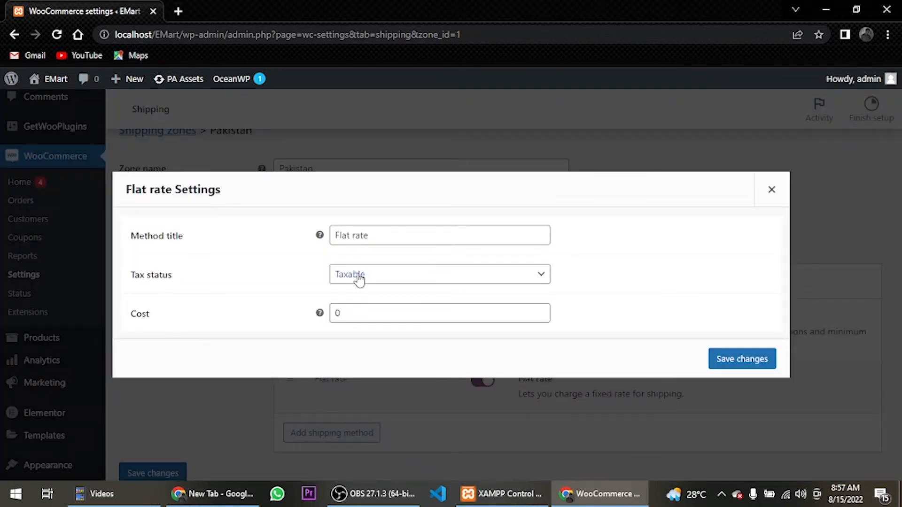
pyautogui.click(370, 313)
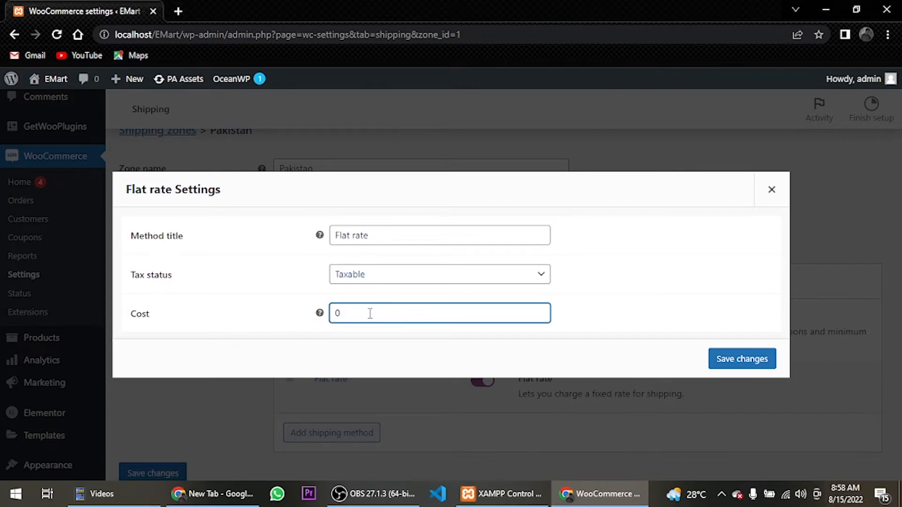
pyautogui.write('60')
pyautogui.write('.00')
pyautogui.write('*[')
pyautogui.write('[')
pyautogui.write('qty')
pyautogui.click(746, 364)
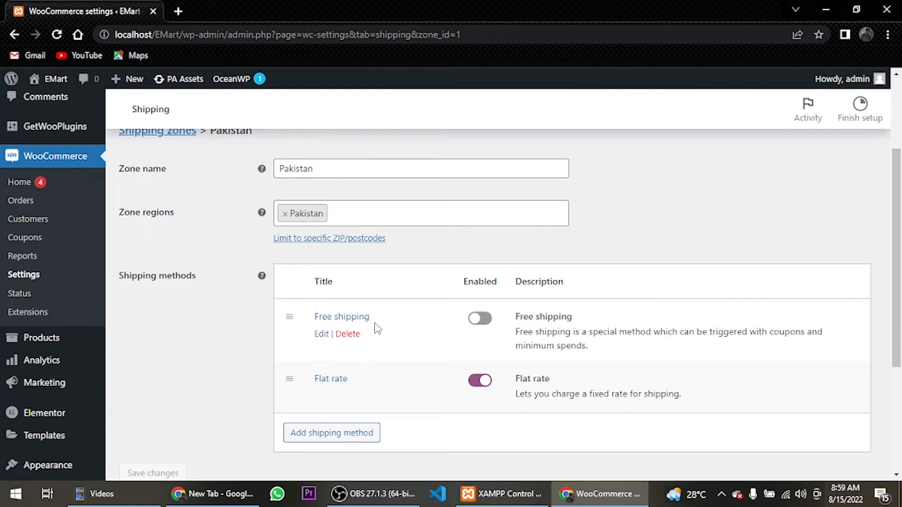
pyautogui.click(350, 396)
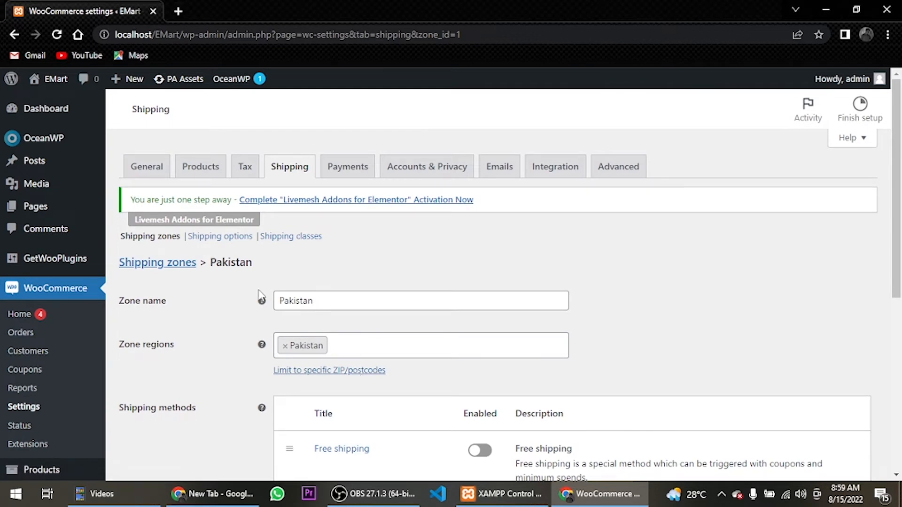
# Create a shipping class named Bulky and save the shipping classes
pyautogui.click(288, 242)
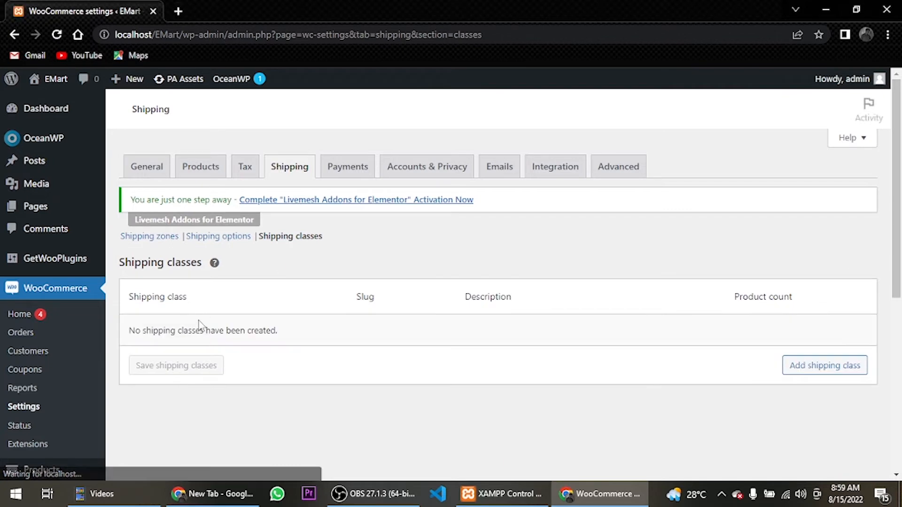
pyautogui.click(805, 364)
pyautogui.click(253, 332)
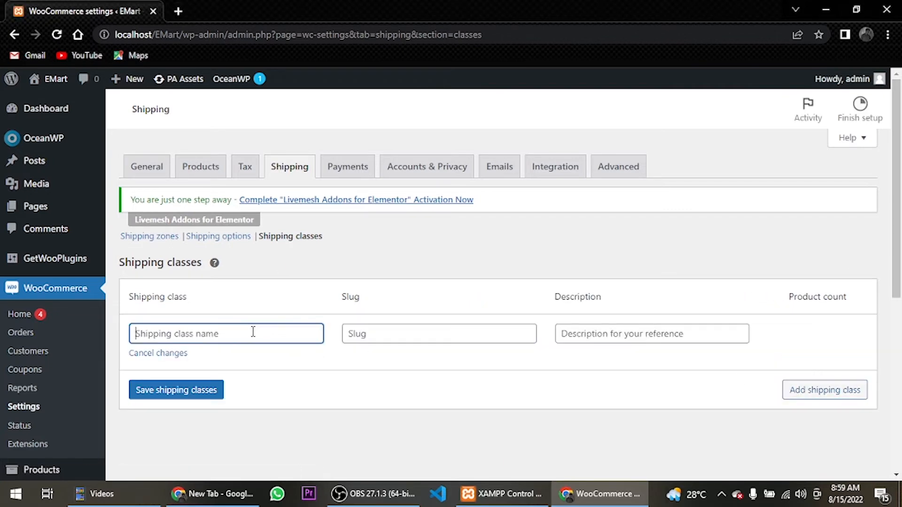
pyautogui.write('Bulky')
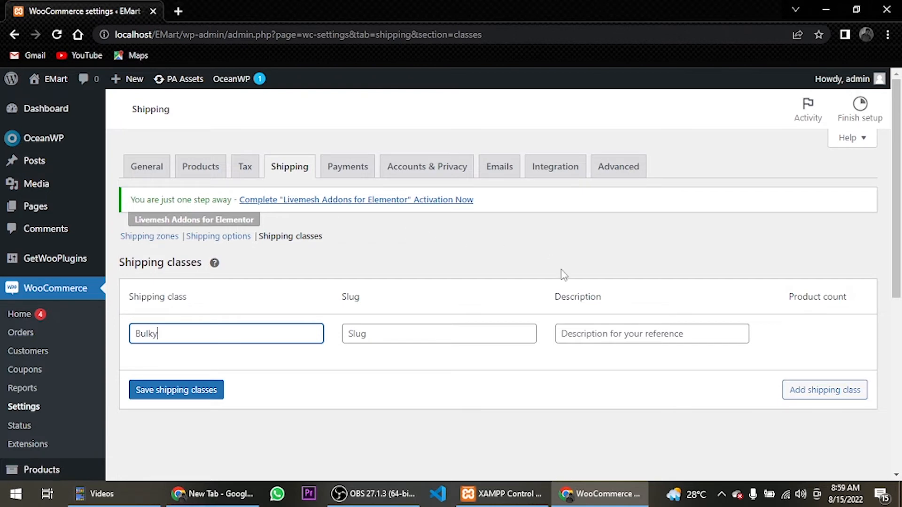
pyautogui.click(172, 392)
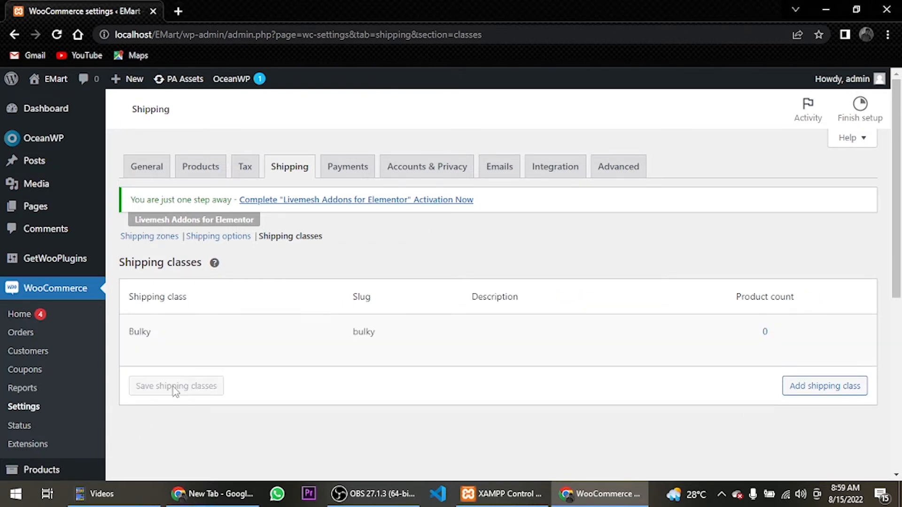
# In the Pakistan zone's Flat rate settings, move 60.00*[qty] from the general cost to the no shipping class cost
pyautogui.click(149, 236)
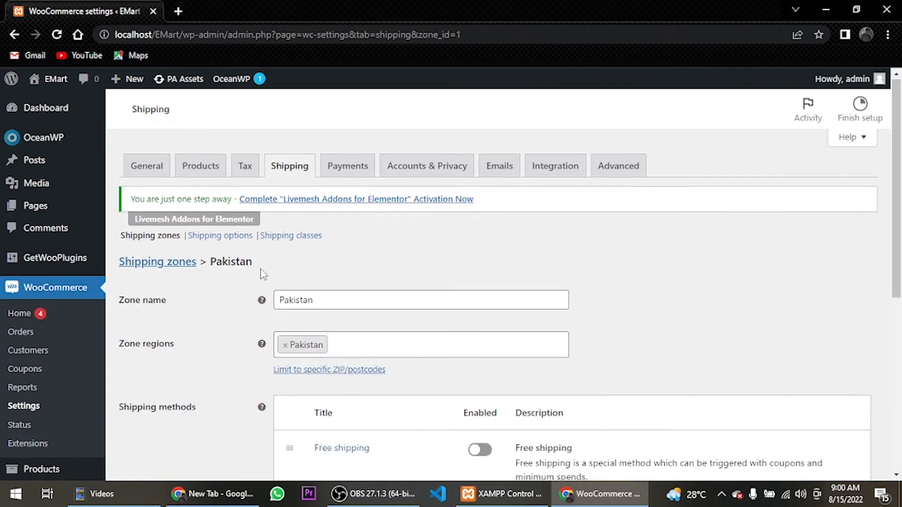
pyautogui.scroll(-4, 278, 281)
pyautogui.click(323, 330)
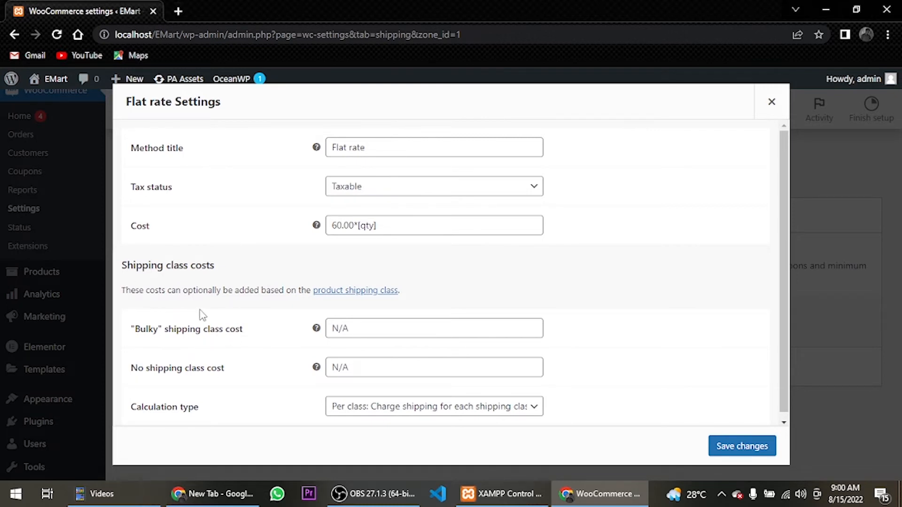
pyautogui.moveTo(393, 223); pyautogui.dragTo(283, 227)
pyautogui.hotkey('ctrl', 'c')
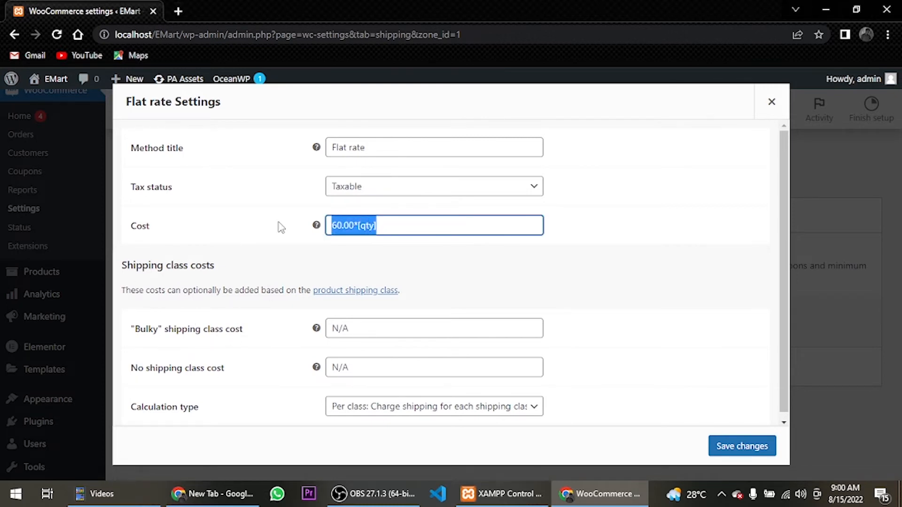
pyautogui.press('BackSpace')
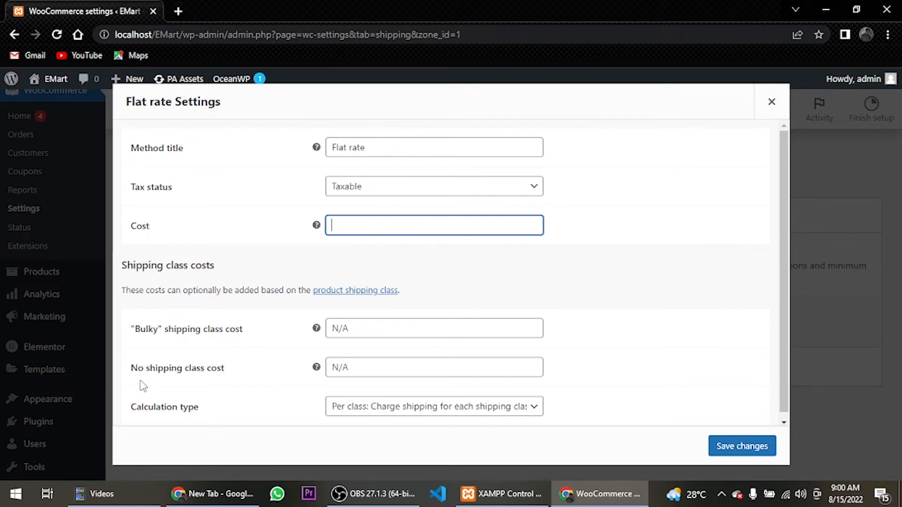
pyautogui.click(348, 371)
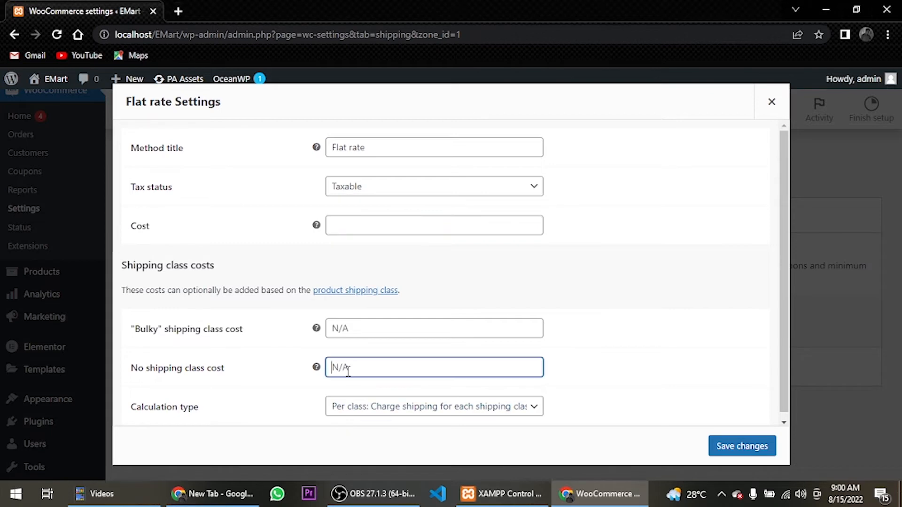
pyautogui.hotkey('ctrl', 'v')
# Set the Bulky shipping class cost to 120.00*[qty] and save the Flat rate settings
pyautogui.click(354, 330)
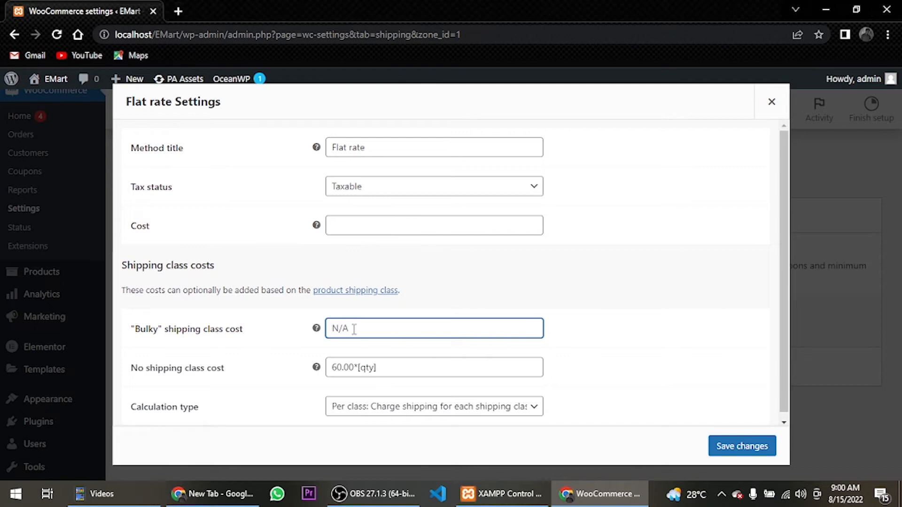
pyautogui.write('12')
pyautogui.press('BackSpace')
pyautogui.press('BackSpace')
pyautogui.hotkey('ctrl', 'v')
pyautogui.press('Left')
pyautogui.press('Left')
pyautogui.press('BackSpace')
pyautogui.write('12')
pyautogui.click(767, 447)
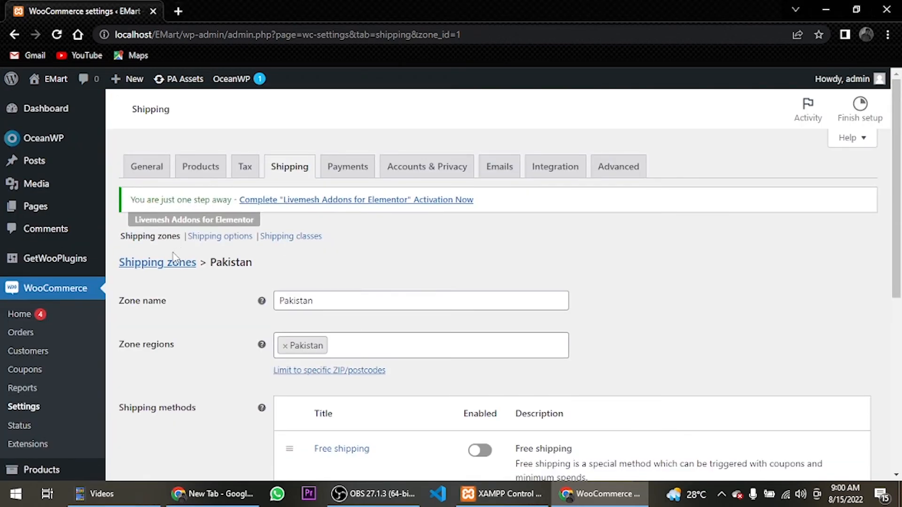
# Open the China shipping zone for editing and assign China as its zone region
pyautogui.click(174, 266)
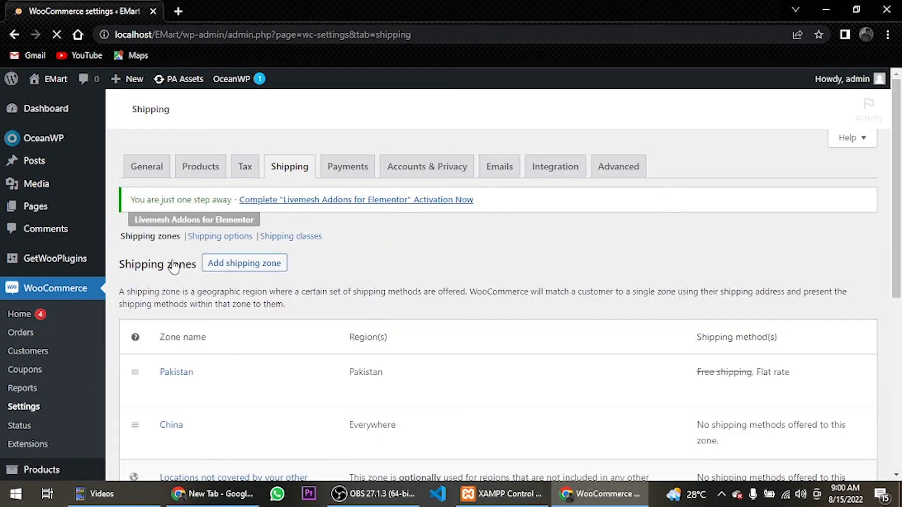
pyautogui.scroll(-3, 174, 266)
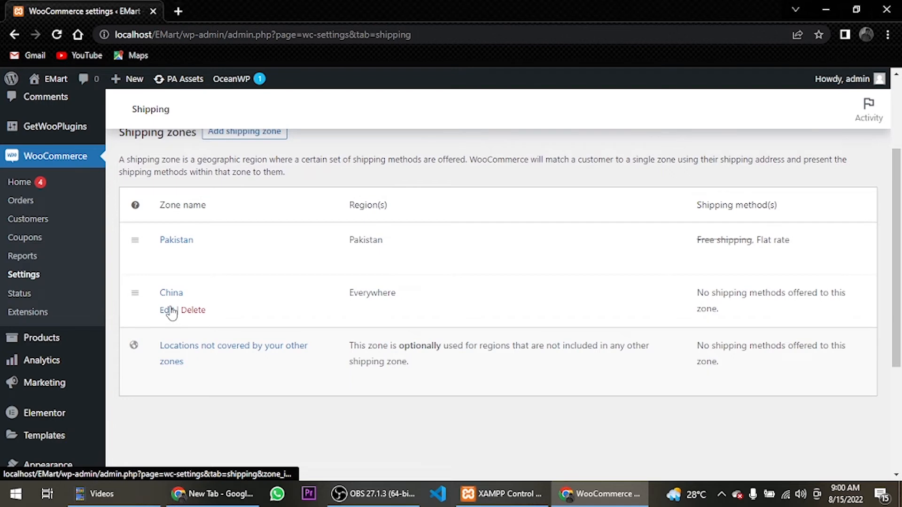
pyautogui.click(170, 311)
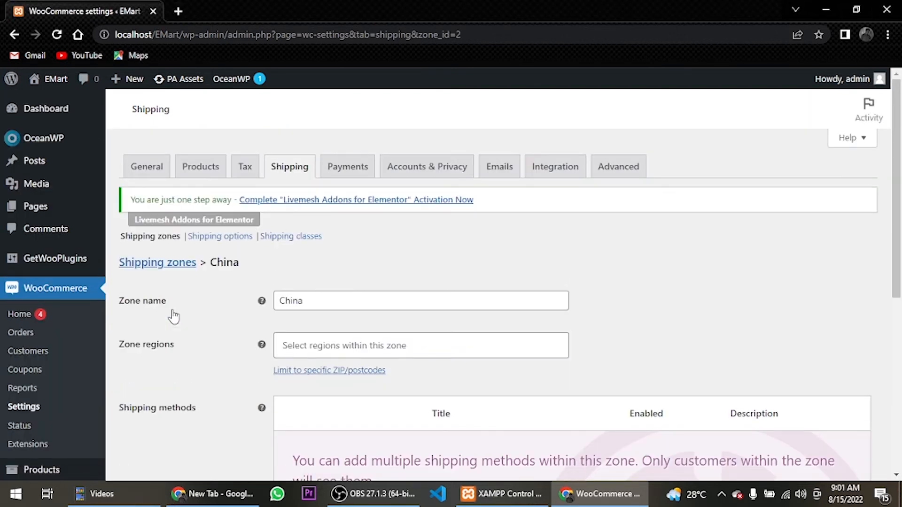
pyautogui.click(311, 345)
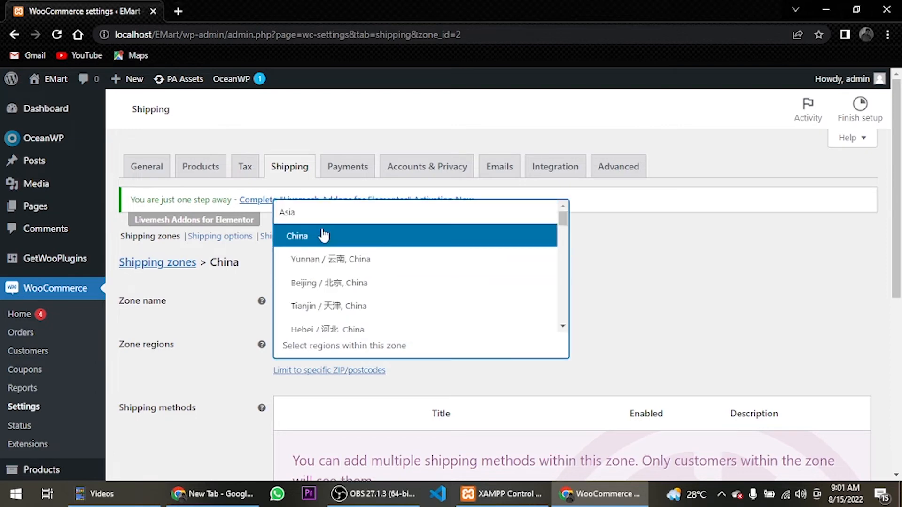
pyautogui.click(323, 235)
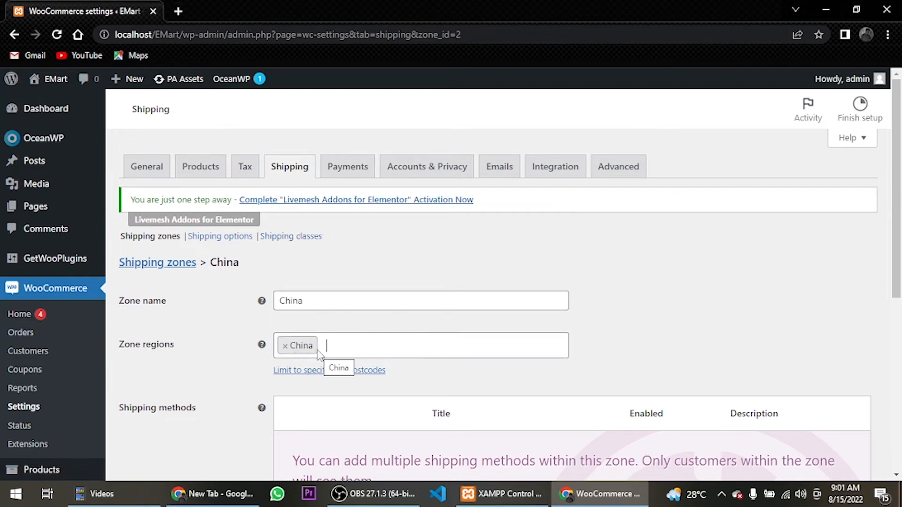
# Add a Flat rate shipping method to the China zone
pyautogui.scroll(-4, 366, 346)
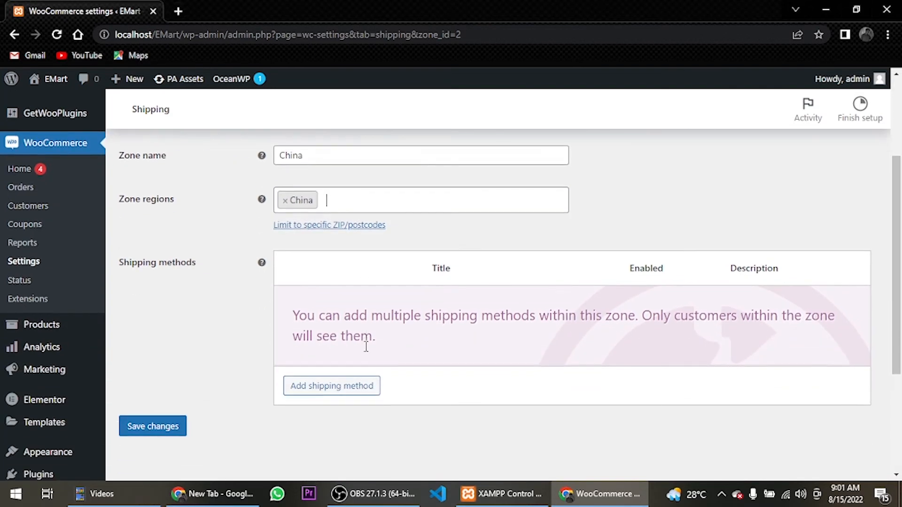
pyautogui.click(355, 344)
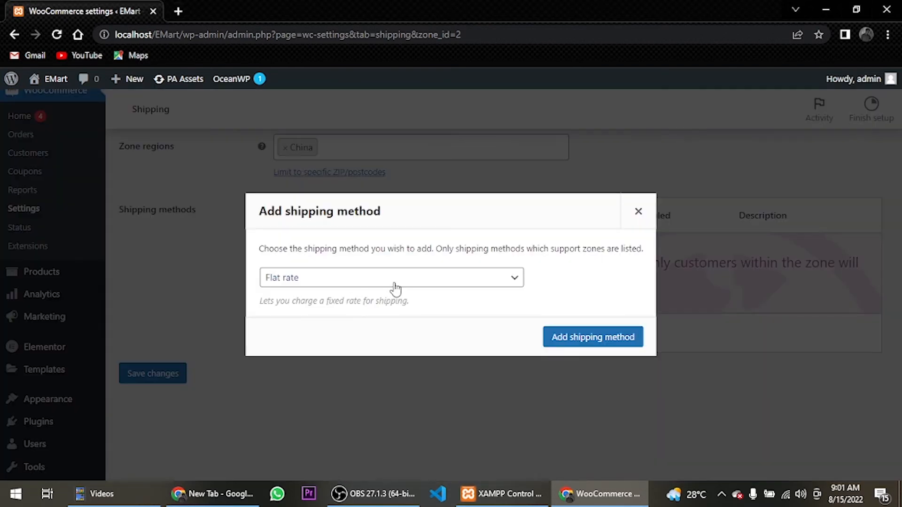
pyautogui.click(547, 343)
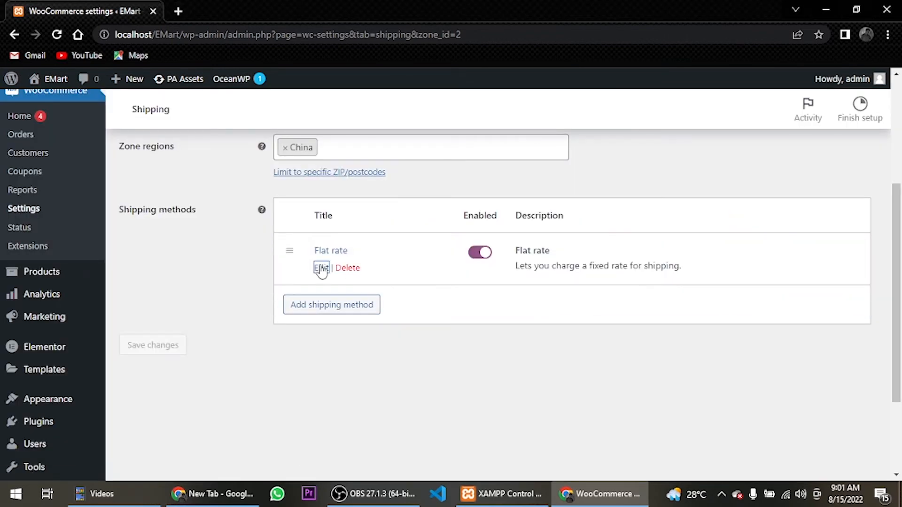
# In the China zone's Flat rate settings, set the Bulky cost to 300.00*[qty] and the no shipping class cost to 150.00*[qty], and save
pyautogui.click(321, 265)
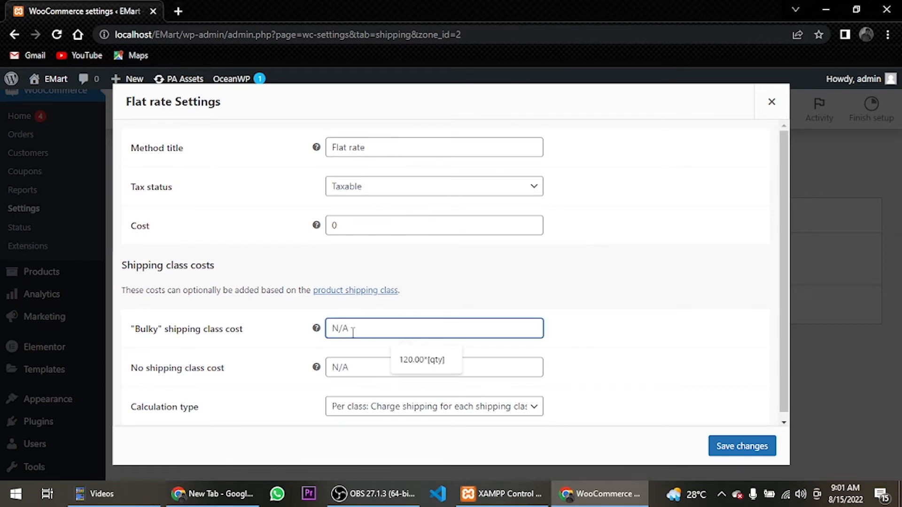
pyautogui.click(407, 361)
pyautogui.click(366, 368)
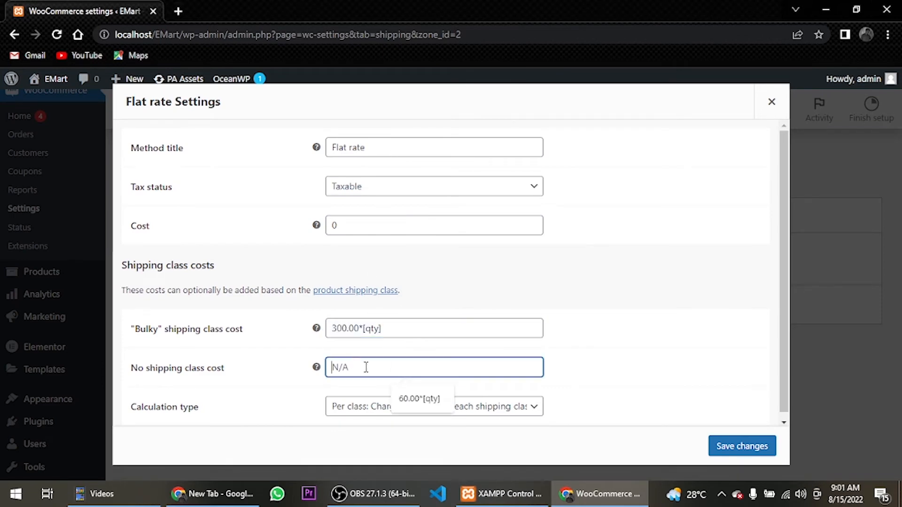
pyautogui.click(413, 398)
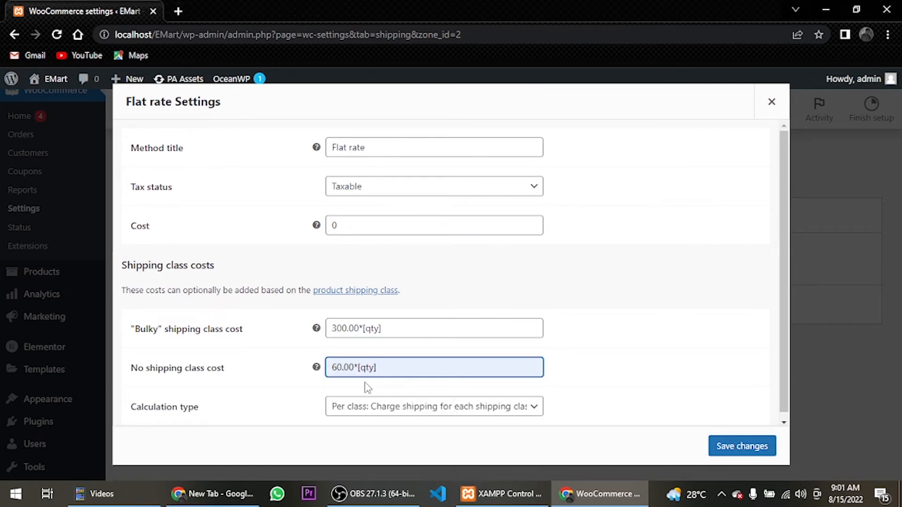
pyautogui.press('Home')
pyautogui.press('Delete')
pyautogui.write('20')
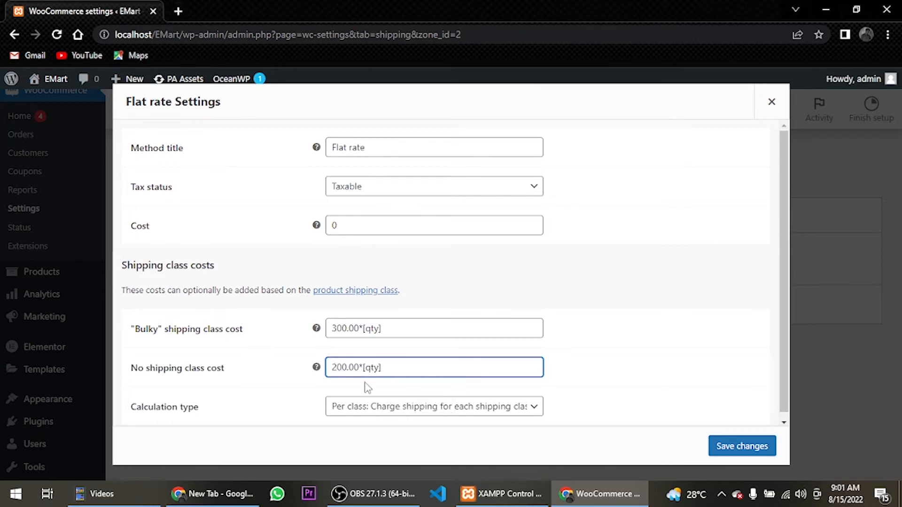
pyautogui.press('BackSpace')
pyautogui.press('BackSpace')
pyautogui.write('150')
pyautogui.press('BackSpace')
pyautogui.click(539, 289)
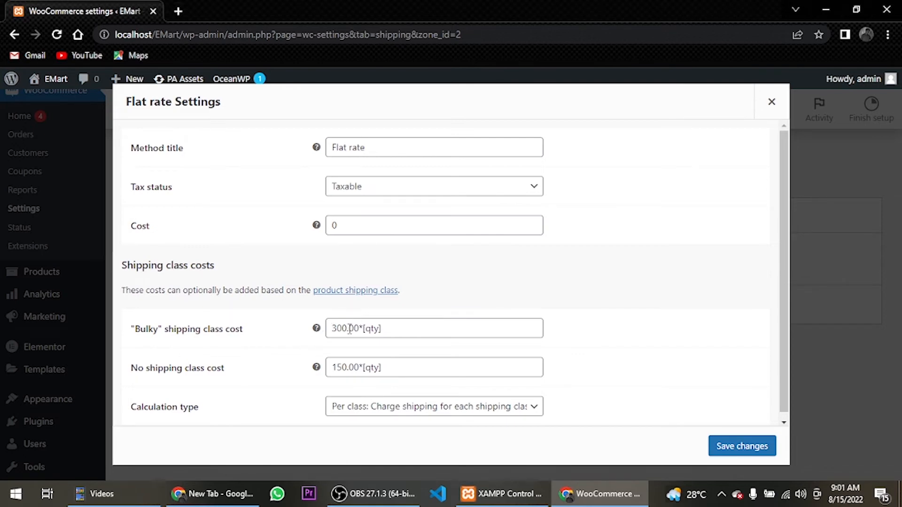
pyautogui.click(742, 445)
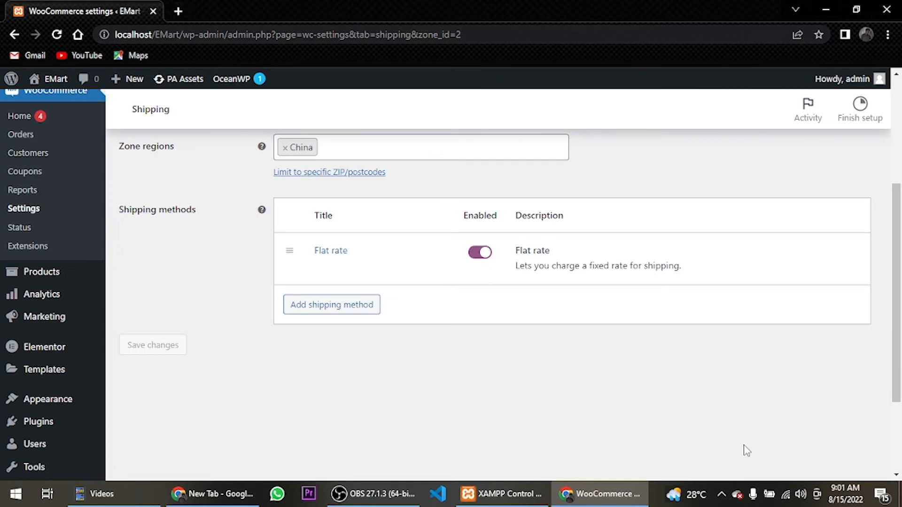
# Open the WooCommerce payment settings and enable the Cash on delivery payment method
pyautogui.scroll(5, 747, 451)
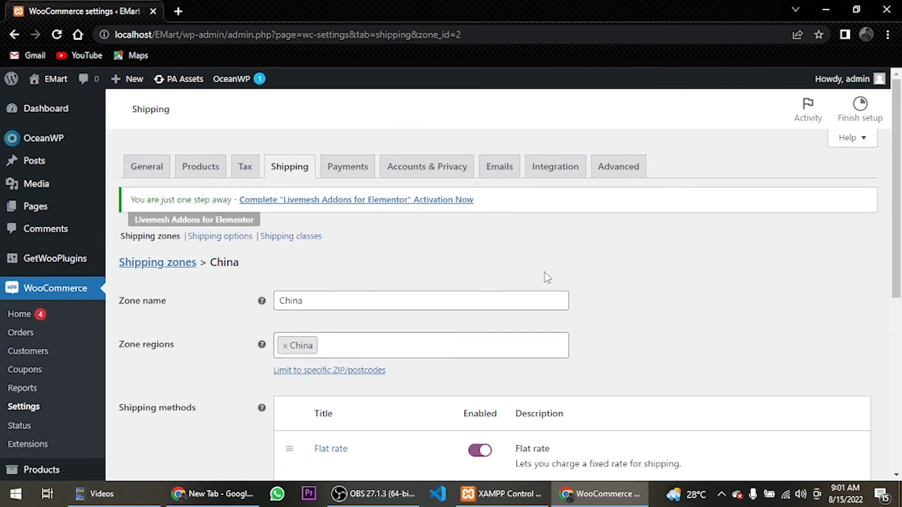
pyautogui.click(350, 176)
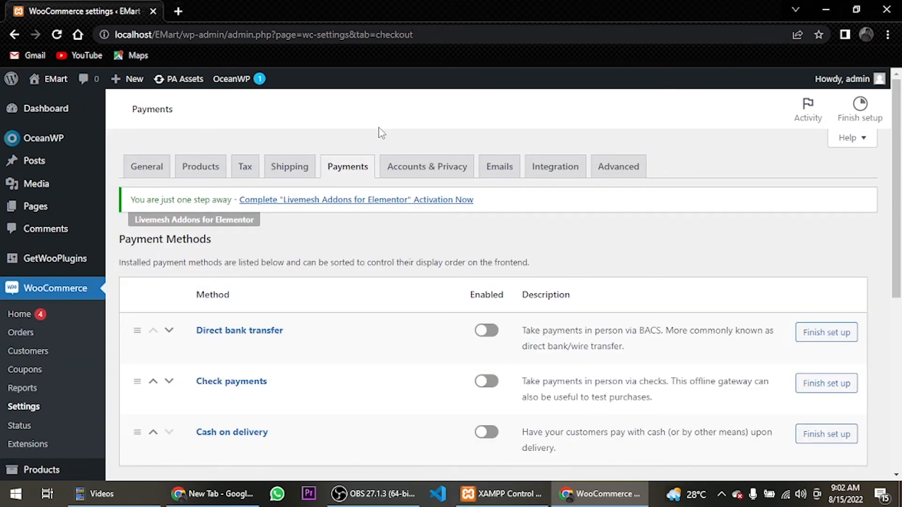
pyautogui.scroll(-3, 394, 201)
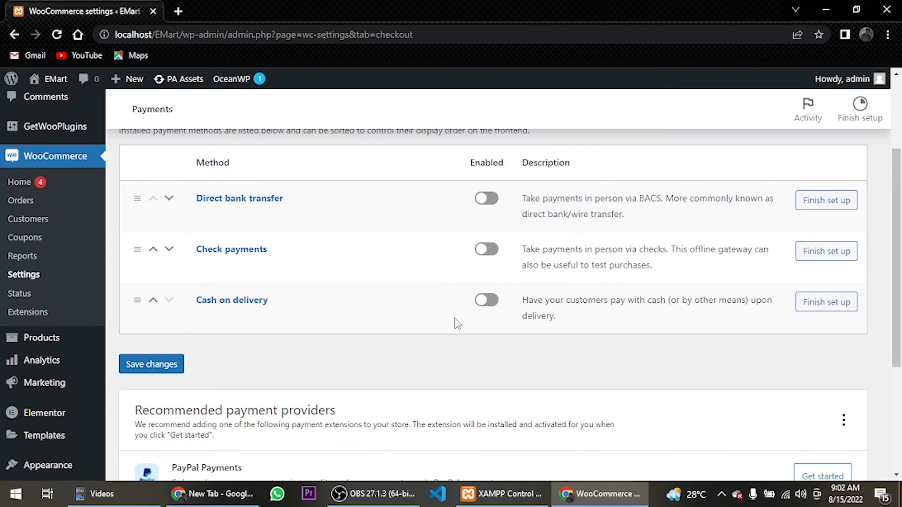
pyautogui.click(482, 311)
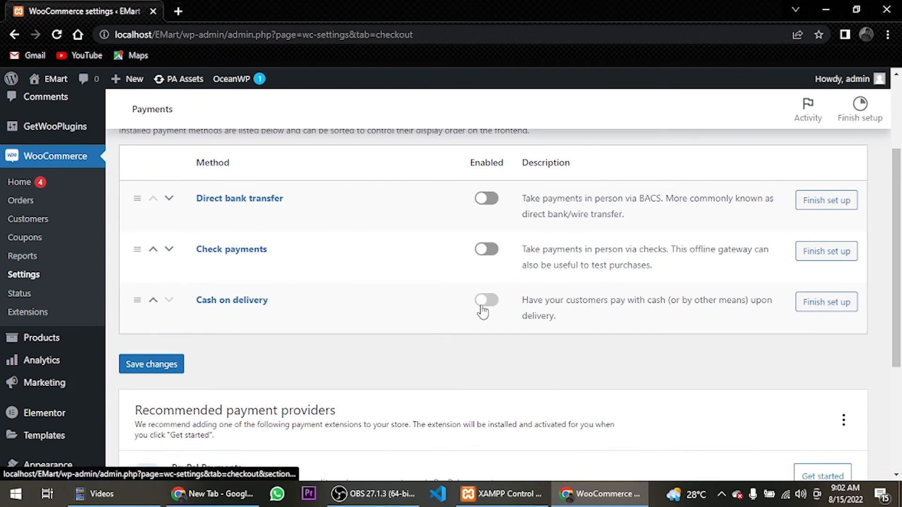
# Open the Cash on delivery setup, review its title, description, instructions and shipping method options, and return to the payment methods list
pyautogui.click(803, 305)
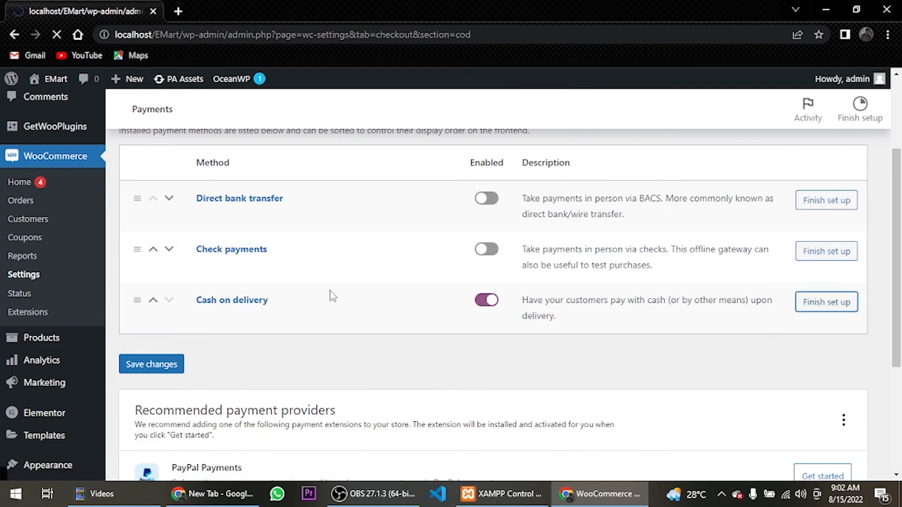
pyautogui.scroll(-4, 382, 277)
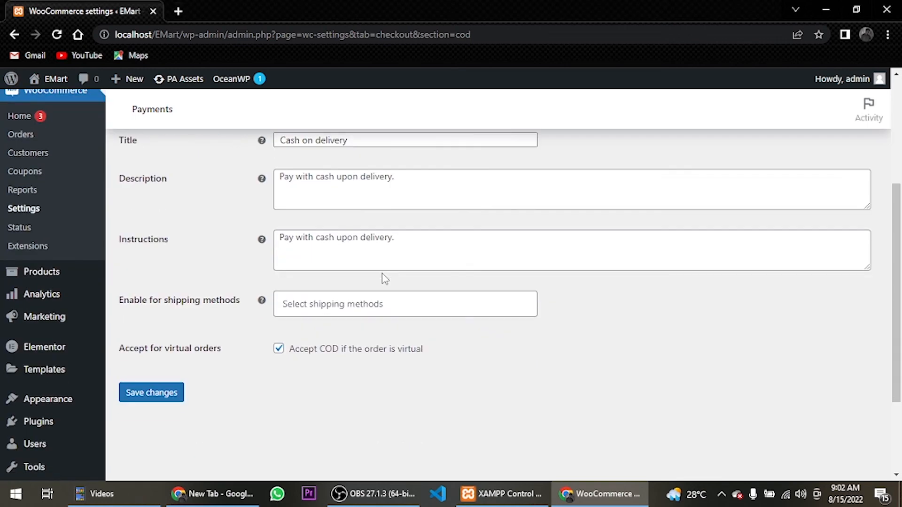
pyautogui.scroll(4, 382, 278)
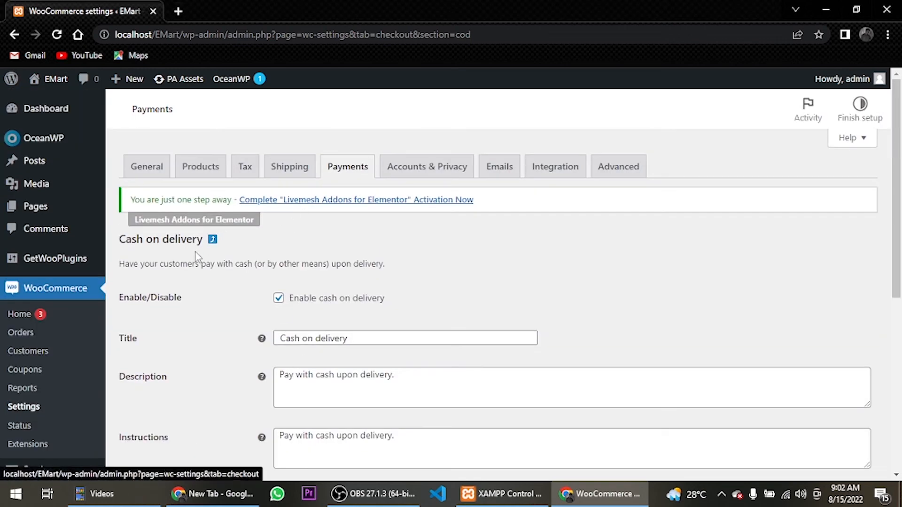
pyautogui.scroll(-5, 183, 244)
pyautogui.click(175, 326)
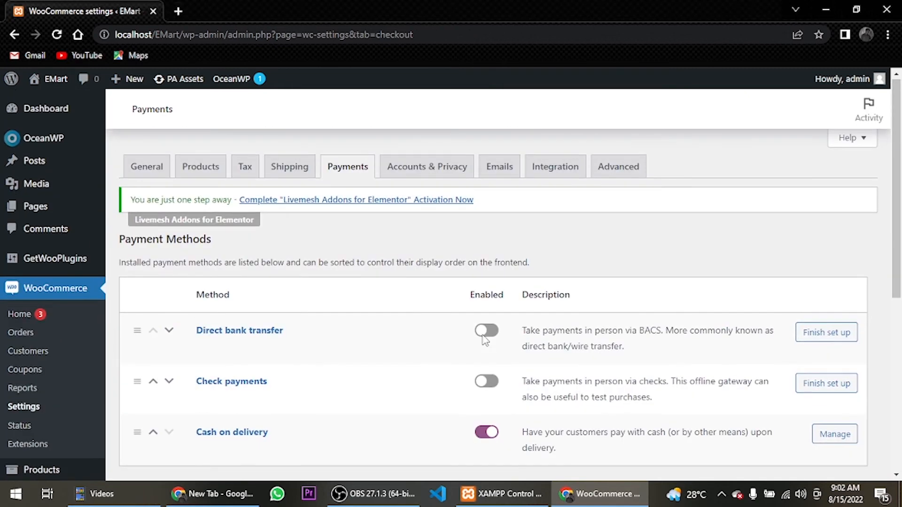
# Open the Add Plugins page in a new browser tab and search the plugin directory for jazzcash
pyautogui.scroll(-6, 348, 313)
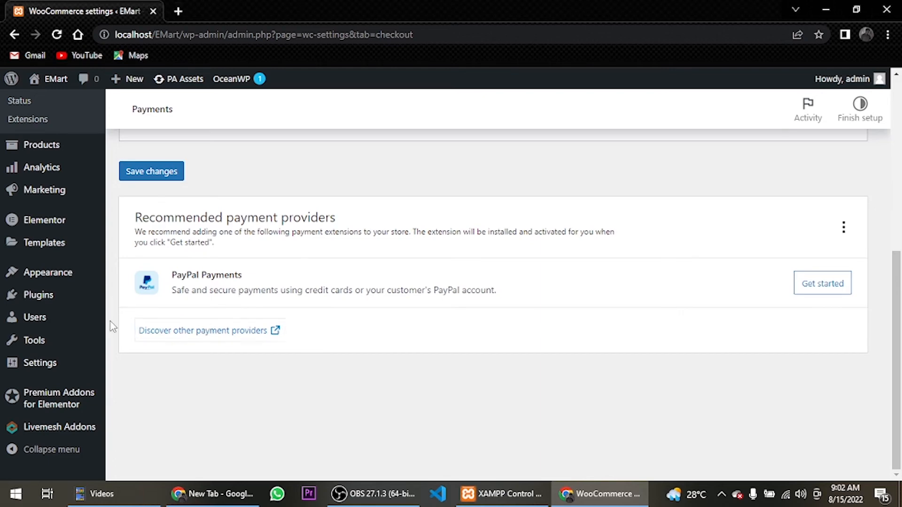
pyautogui.moveTo(26, 304)
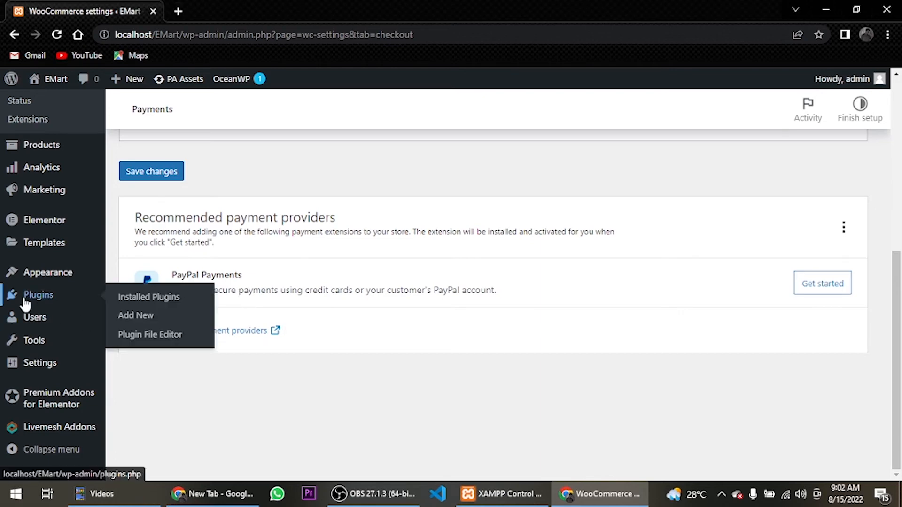
pyautogui.rightClick(130, 313)
pyautogui.click(154, 321)
pyautogui.click(229, 6)
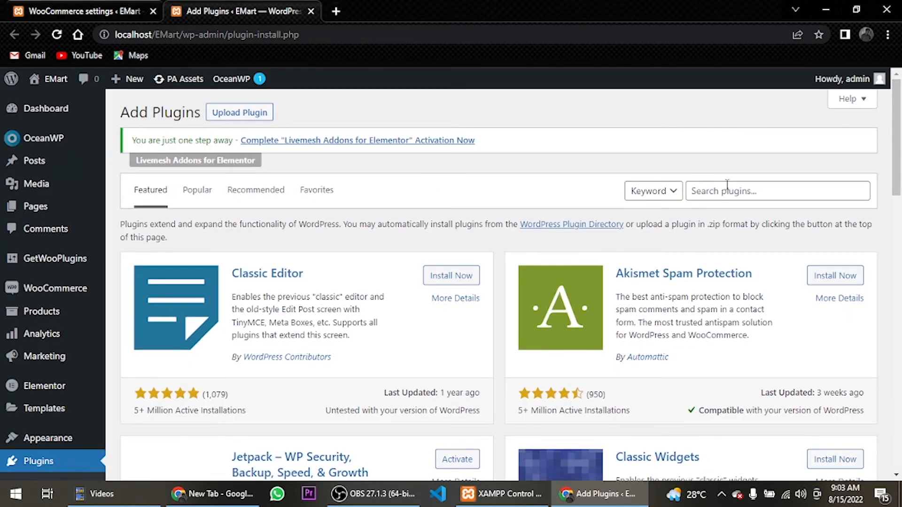
pyautogui.click(729, 189)
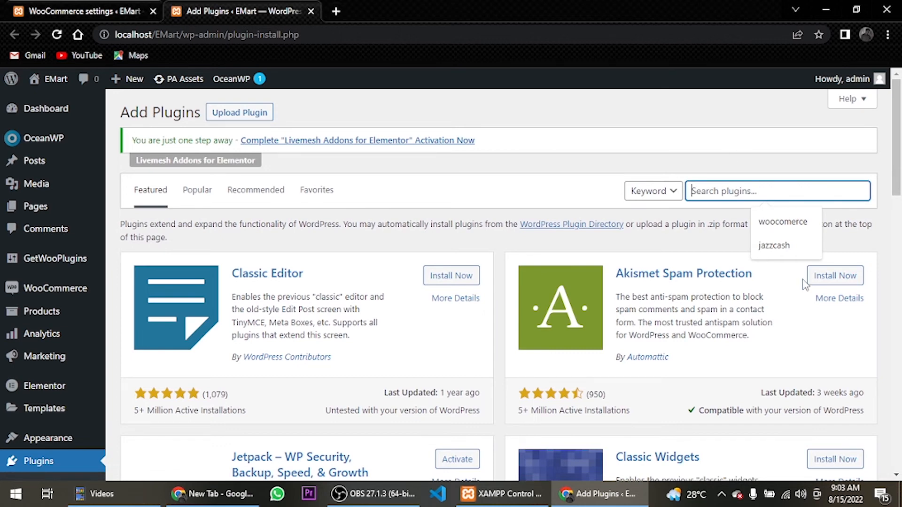
pyautogui.click(792, 246)
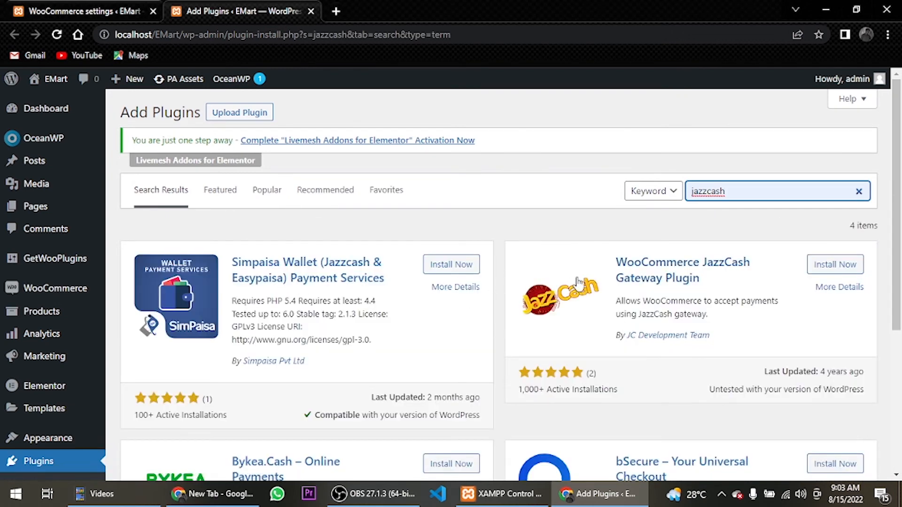
# Install and activate the WooCommerce JazzCash Gateway Plugin
pyautogui.click(828, 265)
pyautogui.scroll(-5, 709, 299)
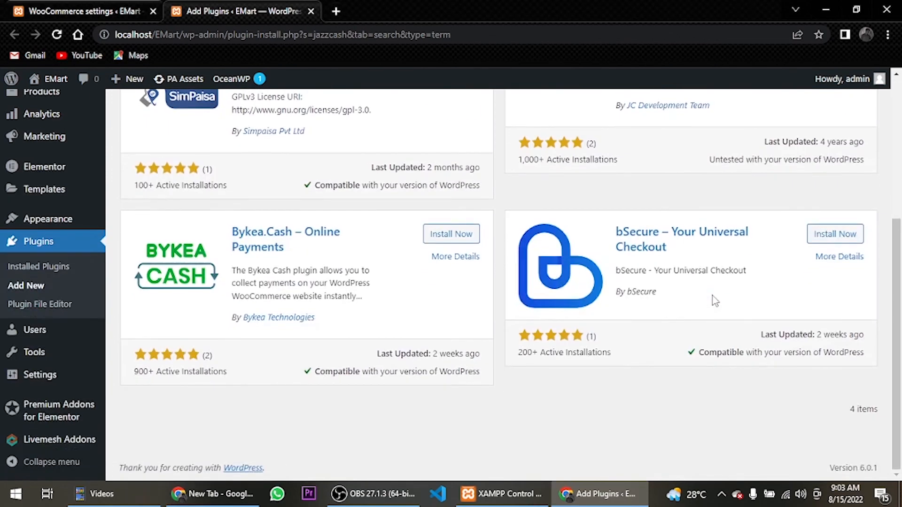
pyautogui.scroll(5, 714, 300)
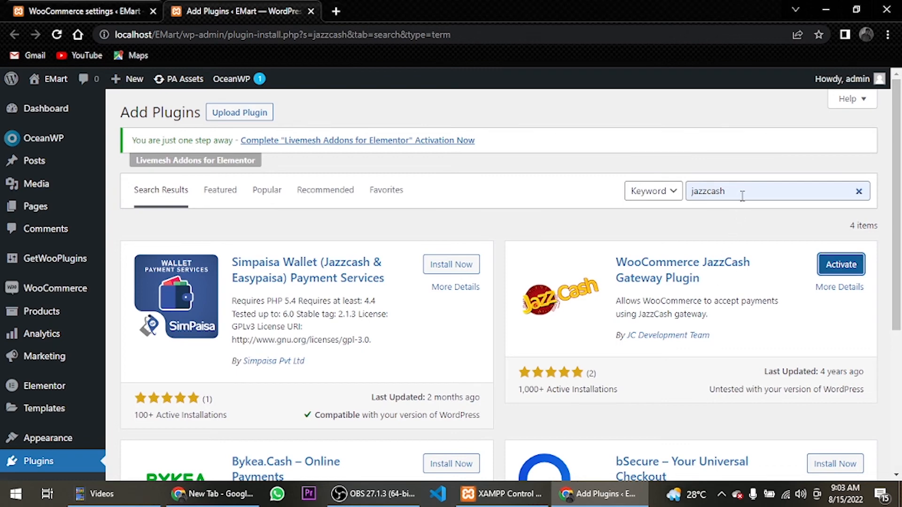
pyautogui.click(859, 267)
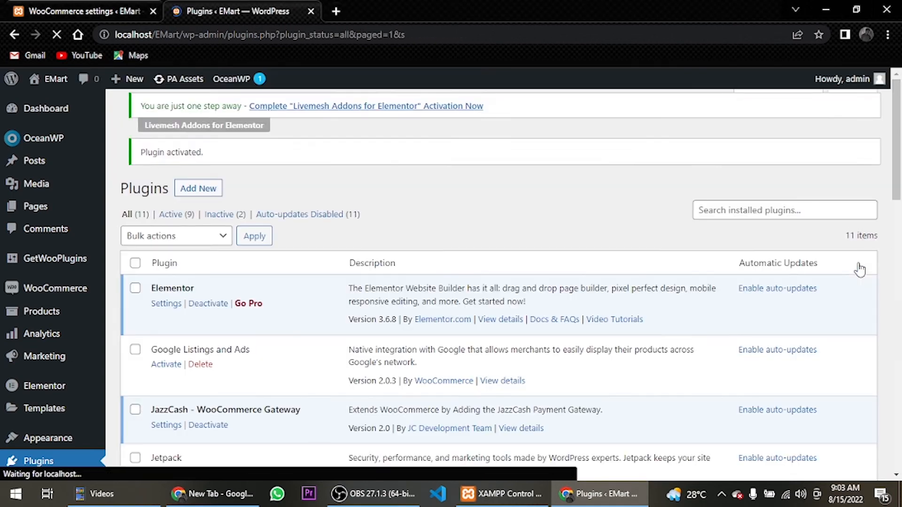
# Return to the WooCommerce payment settings, save them to refresh the methods list, and enable the JazzCash payment method
pyautogui.click(135, 5)
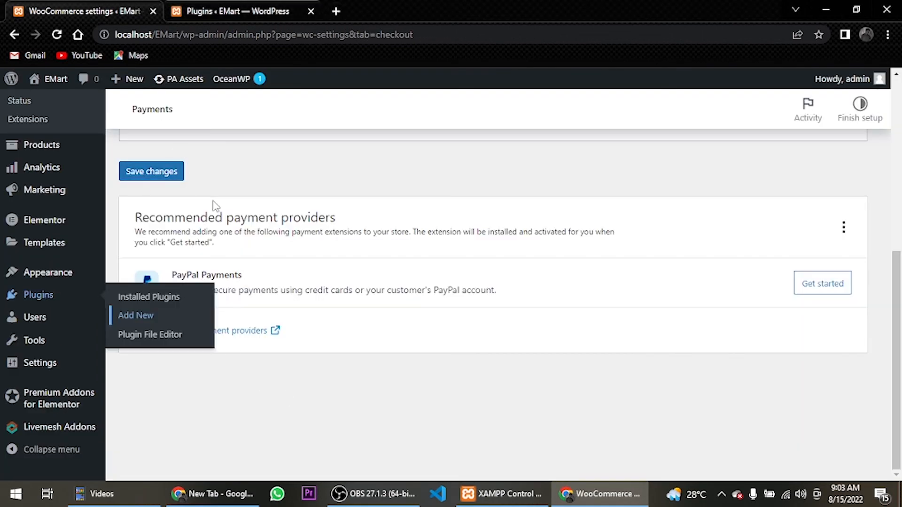
pyautogui.scroll(5, 178, 343)
pyautogui.click(169, 441)
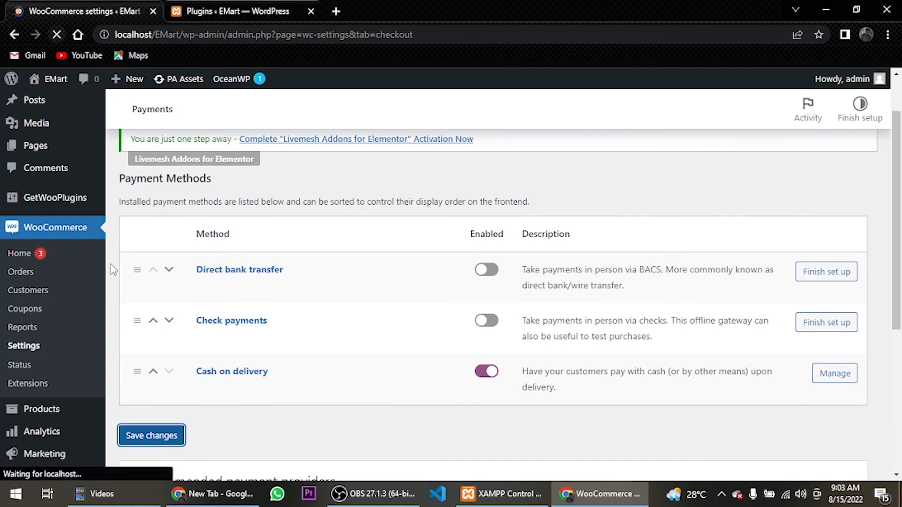
pyautogui.scroll(-3, 332, 322)
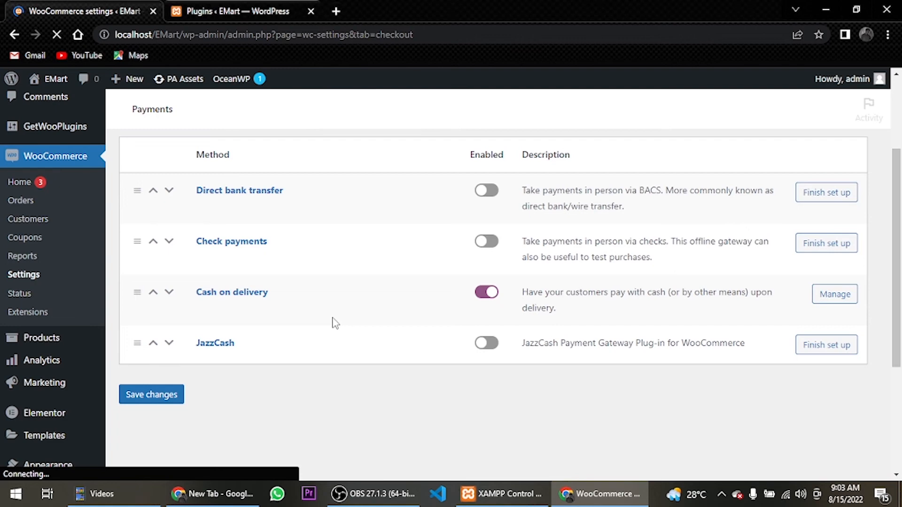
pyautogui.click(495, 394)
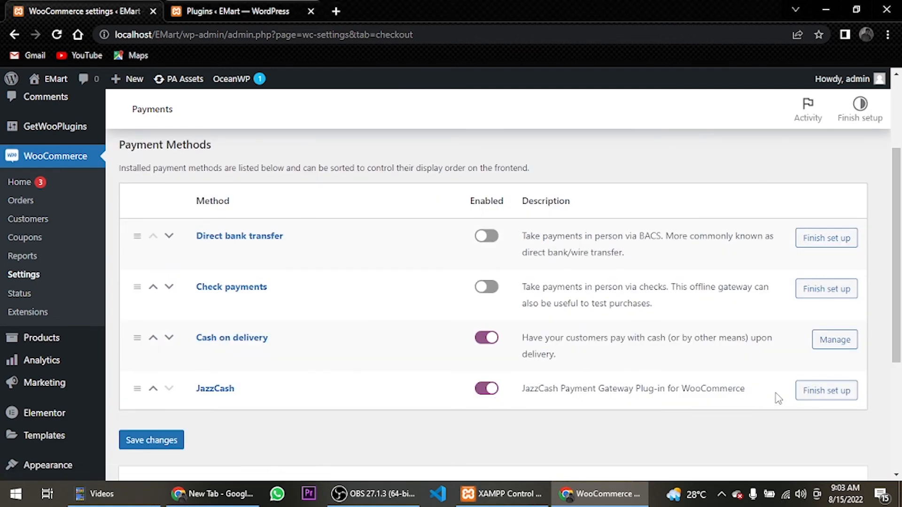
# Open the JazzCash gateway setup, review its merchant and transaction fields, and save the settings
pyautogui.click(822, 393)
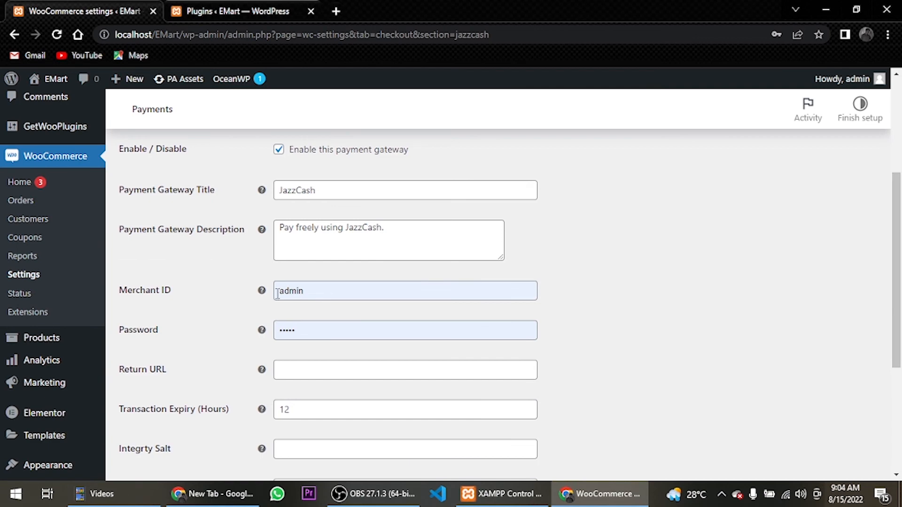
pyautogui.scroll(-1, 277, 361)
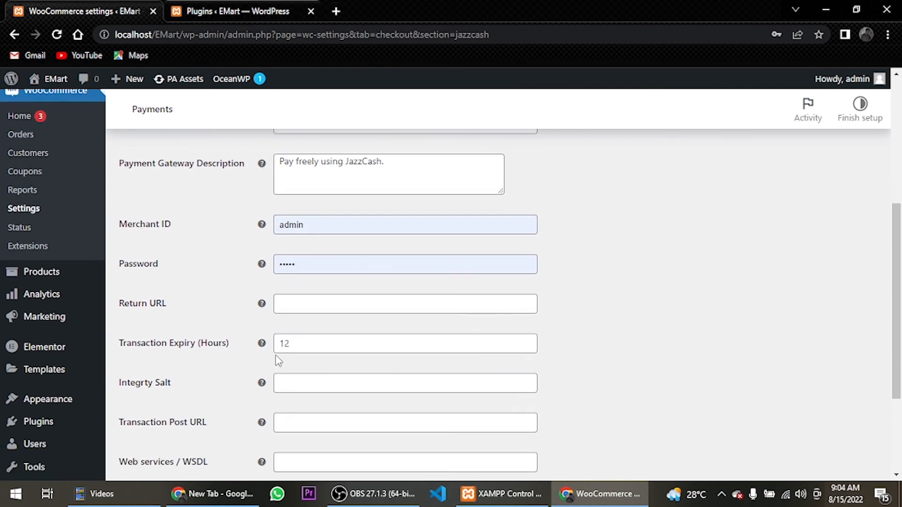
pyautogui.scroll(-1, 277, 361)
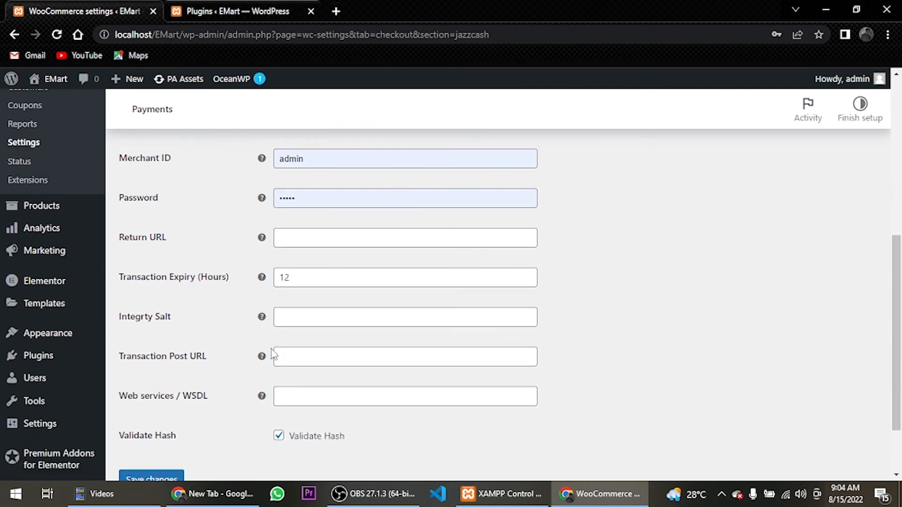
pyautogui.scroll(-1, 136, 383)
pyautogui.click(144, 400)
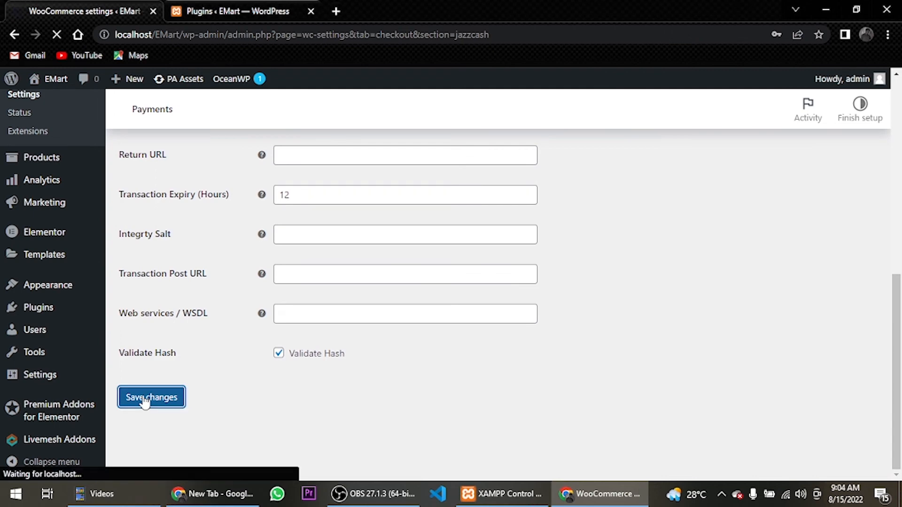
# Return to the plugins browser tab, open the Add Plugins page and search the plugin directory for hbl
pyautogui.click(200, 4)
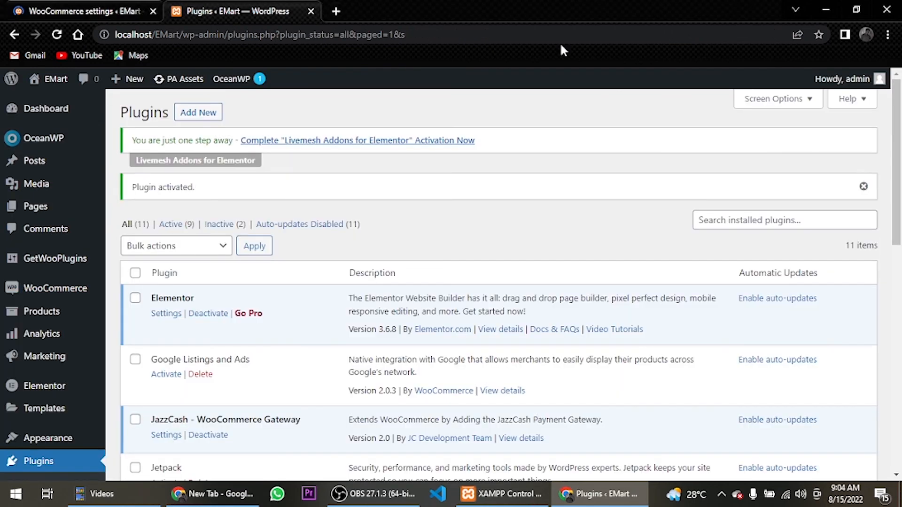
pyautogui.click(815, 221)
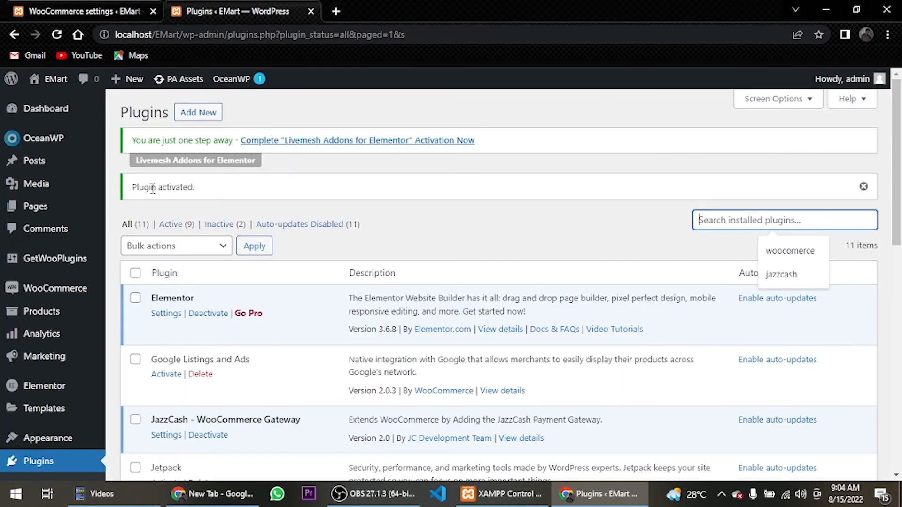
pyautogui.click(425, 141)
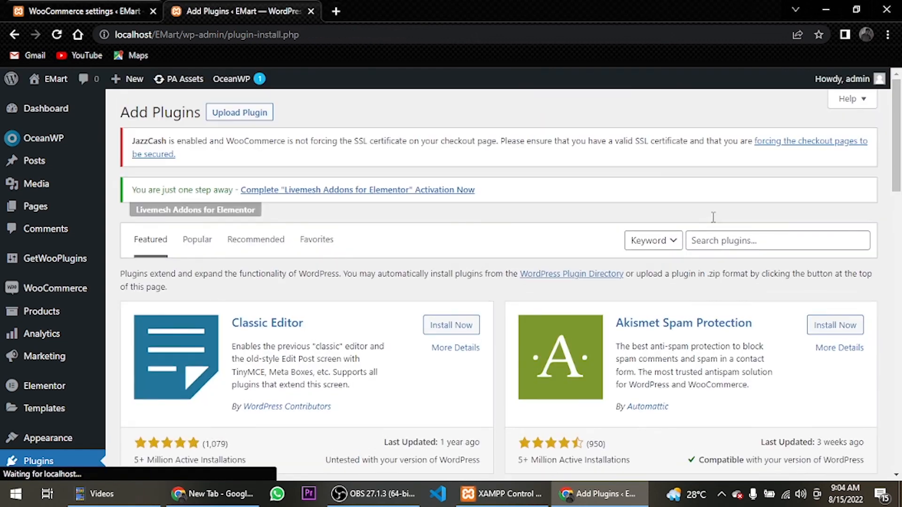
pyautogui.click(730, 242)
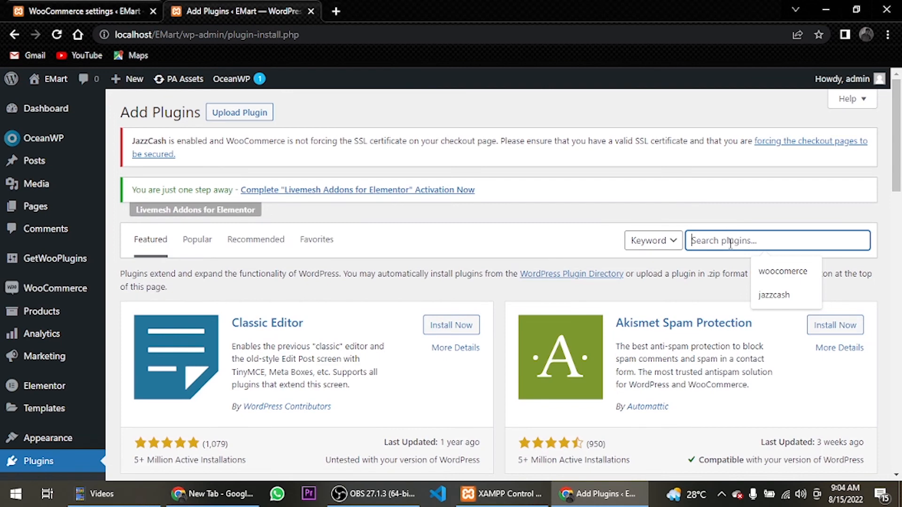
pyautogui.write('hbl')
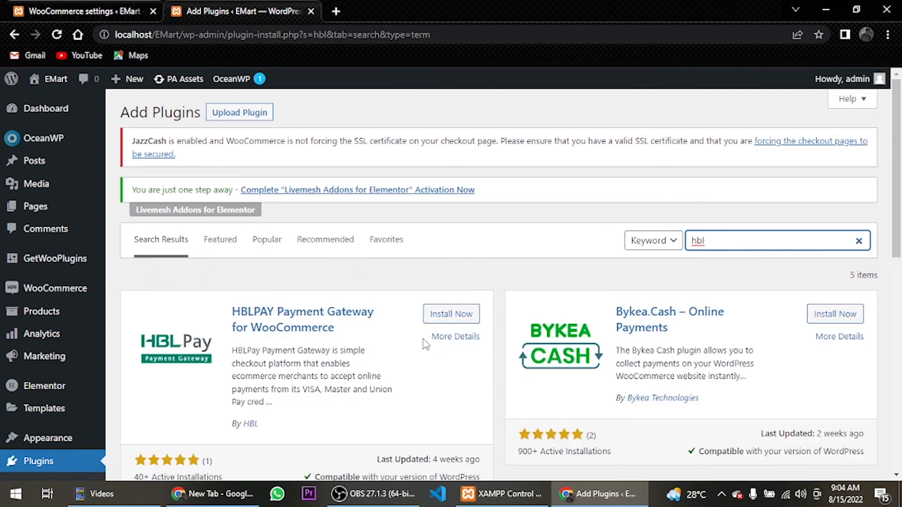
# Install and activate the HBLPAY Payment Gateway for WooCommerce plugin
pyautogui.click(448, 321)
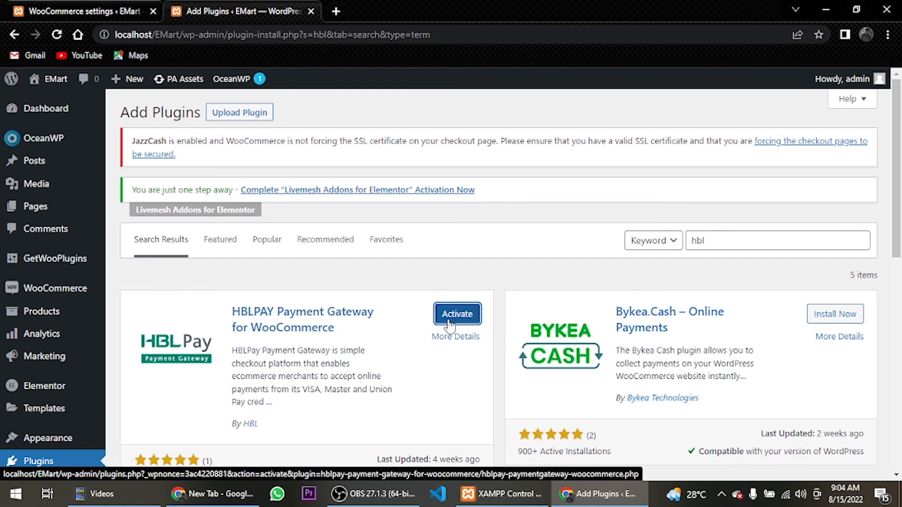
pyautogui.click(450, 324)
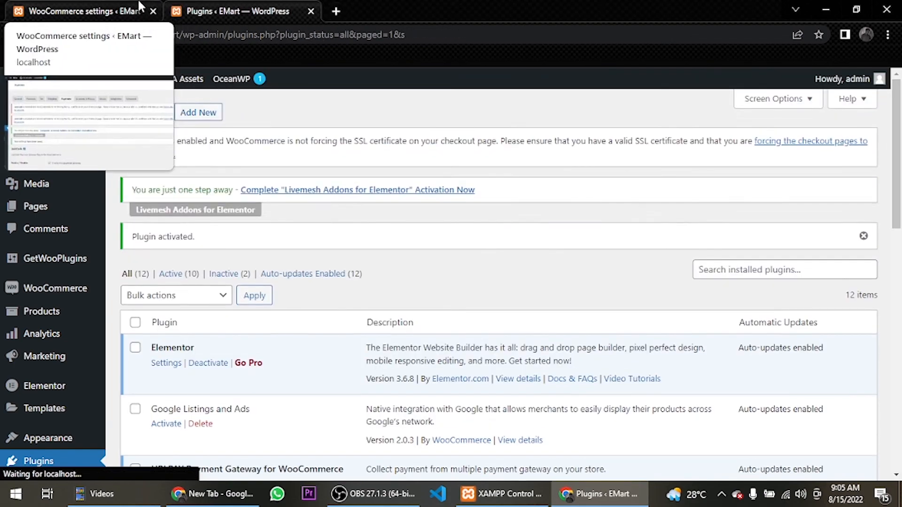
# Return to the WooCommerce payment settings, reload the payment methods list, and enable the HBLPAY Payment Gateway method
pyautogui.click(86, 6)
pyautogui.scroll(-10, 211, 425)
pyautogui.scroll(10, 211, 425)
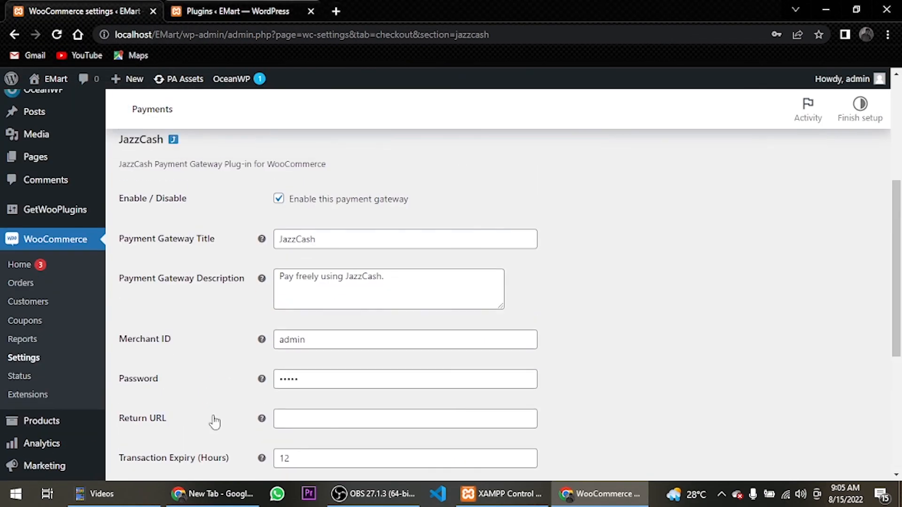
pyautogui.click(331, 167)
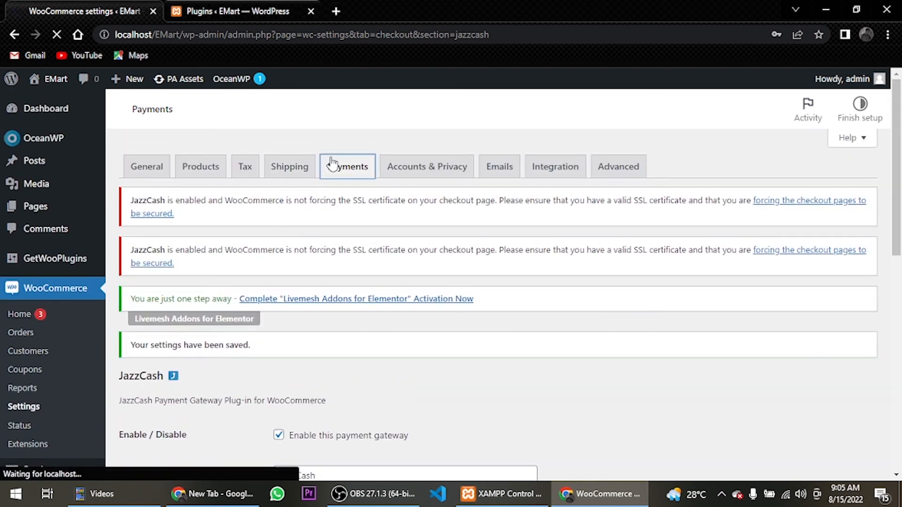
pyautogui.scroll(-4, 333, 170)
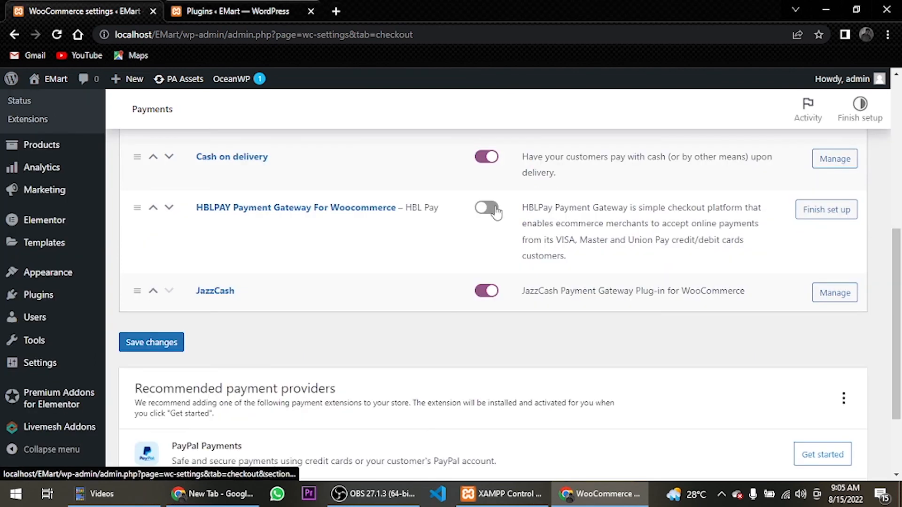
pyautogui.click(493, 210)
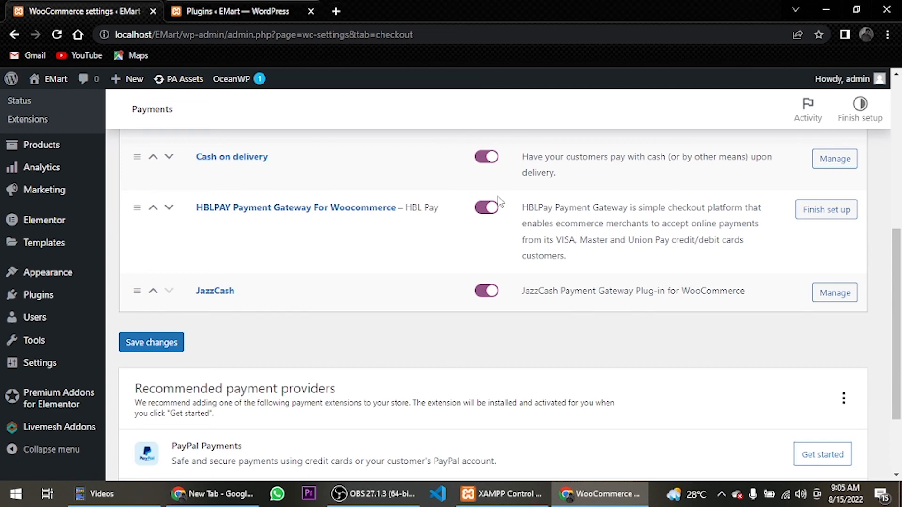
# Open the HBLPAY gateway setup and shorten its checkout description to "Pay through HBL"
pyautogui.click(835, 216)
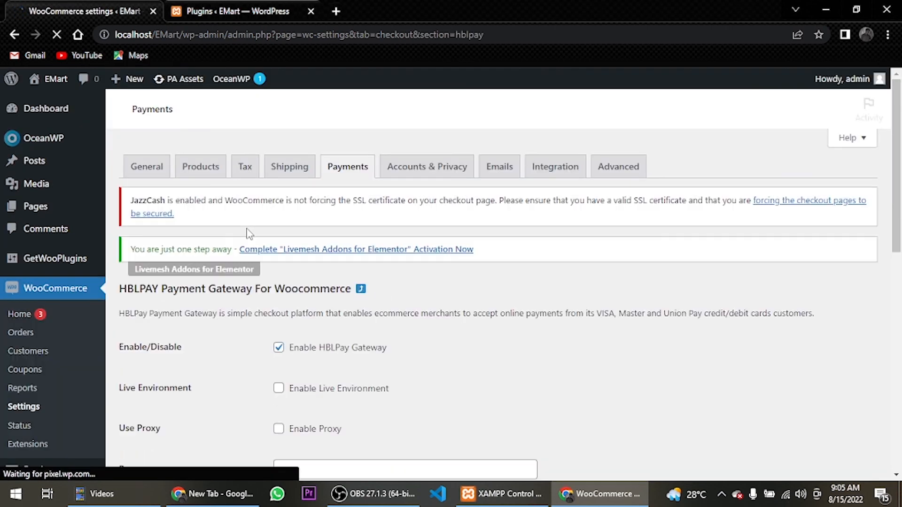
pyautogui.scroll(-4, 281, 259)
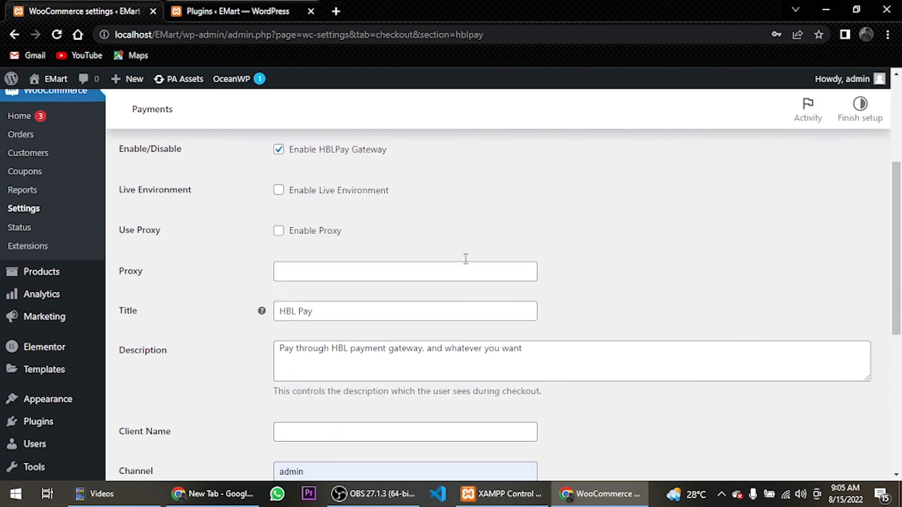
pyautogui.scroll(-3, 362, 249)
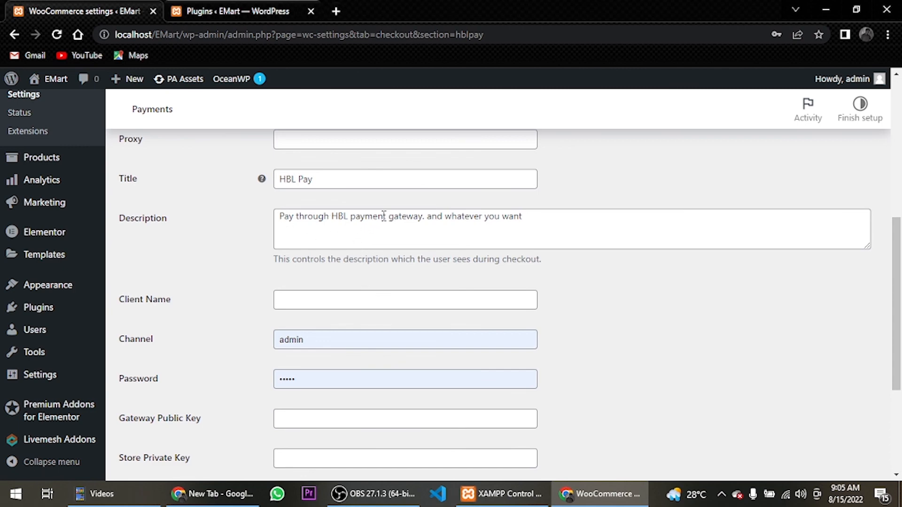
pyautogui.moveTo(350, 217); pyautogui.dragTo(536, 216)
pyautogui.press('BackSpace')
# Review the HBLPAY gateway's public and private key fields, leave them empty, and save the gateway settings
pyautogui.scroll(-3, 508, 237)
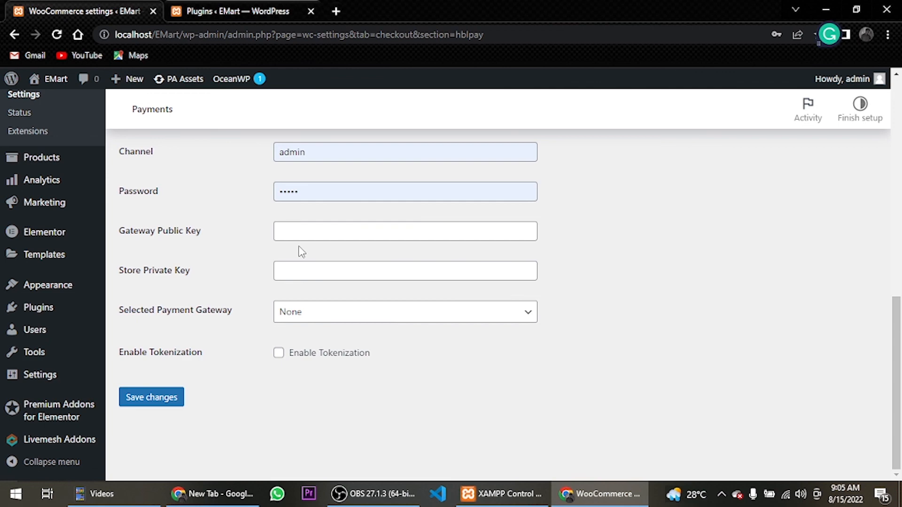
pyautogui.click(298, 227)
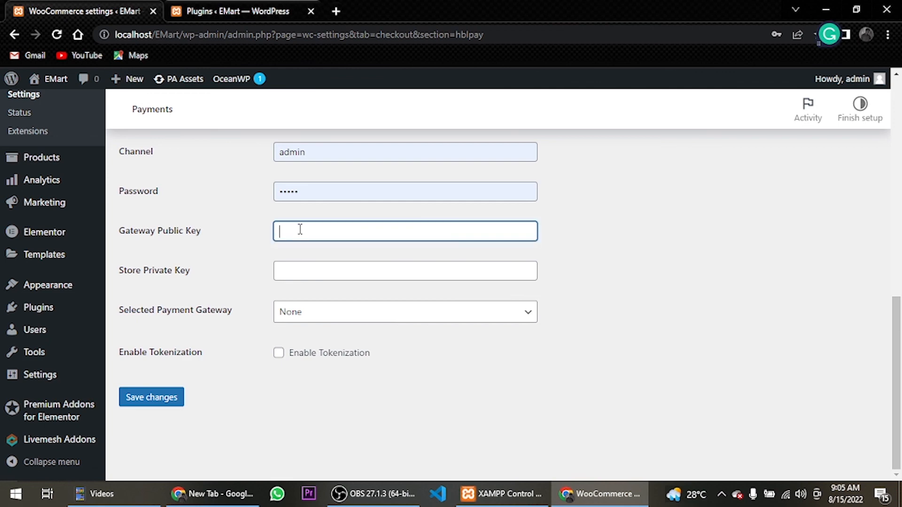
pyautogui.click(314, 263)
pyautogui.click(226, 439)
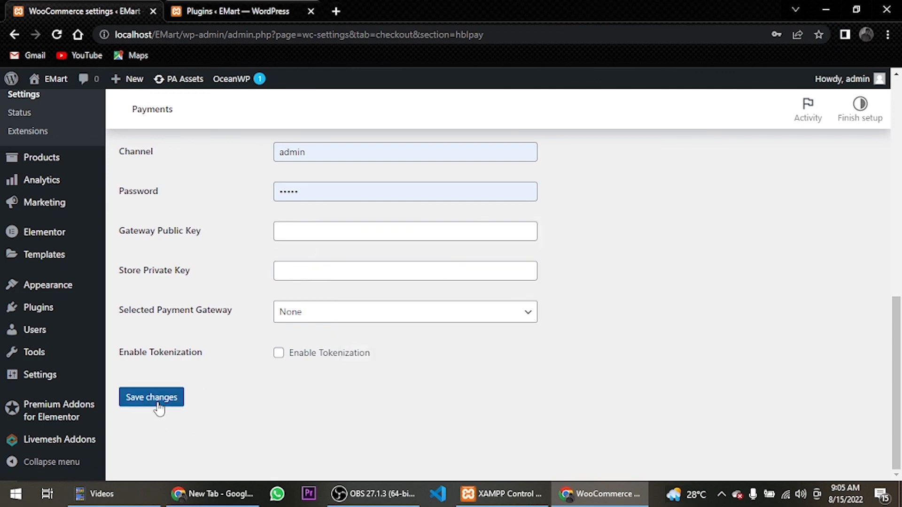
pyautogui.click(158, 408)
pyautogui.scroll(-5, 258, 350)
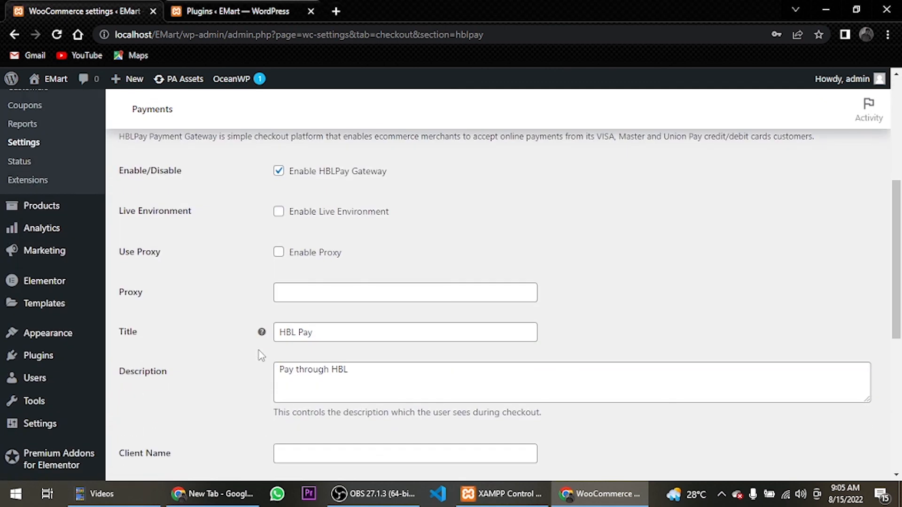
pyautogui.scroll(5, 259, 350)
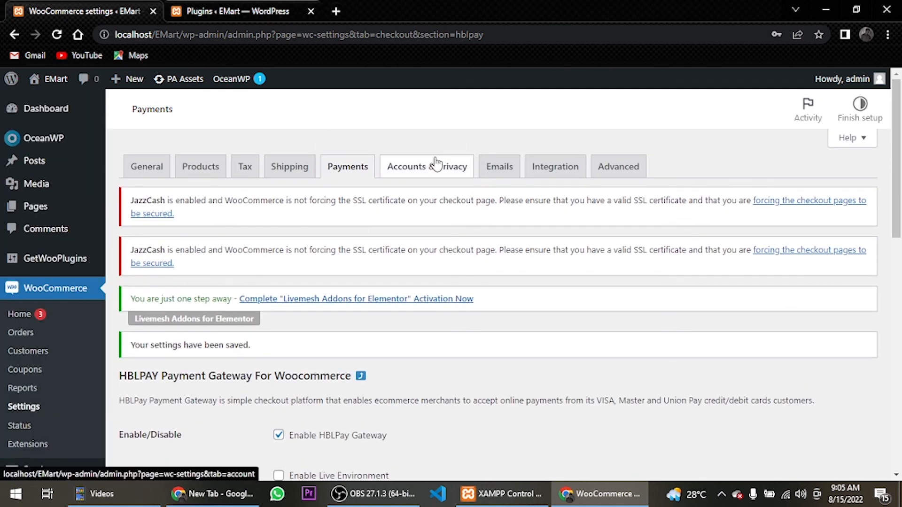
# In the Accounts & Privacy settings, allow customer login during checkout and account creation during checkout and on the "My account" page, and save
pyautogui.click(435, 166)
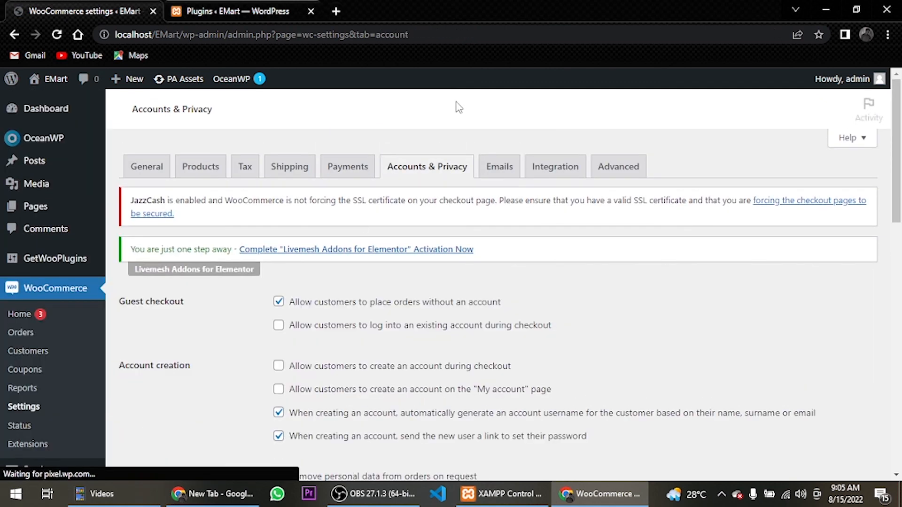
pyautogui.click(279, 326)
pyautogui.scroll(-1, 250, 313)
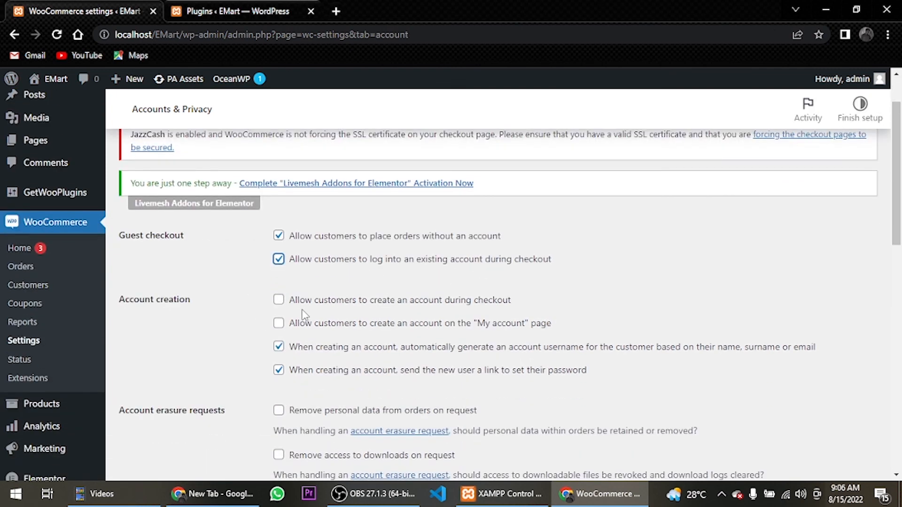
pyautogui.click(281, 322)
pyautogui.scroll(-3, 291, 335)
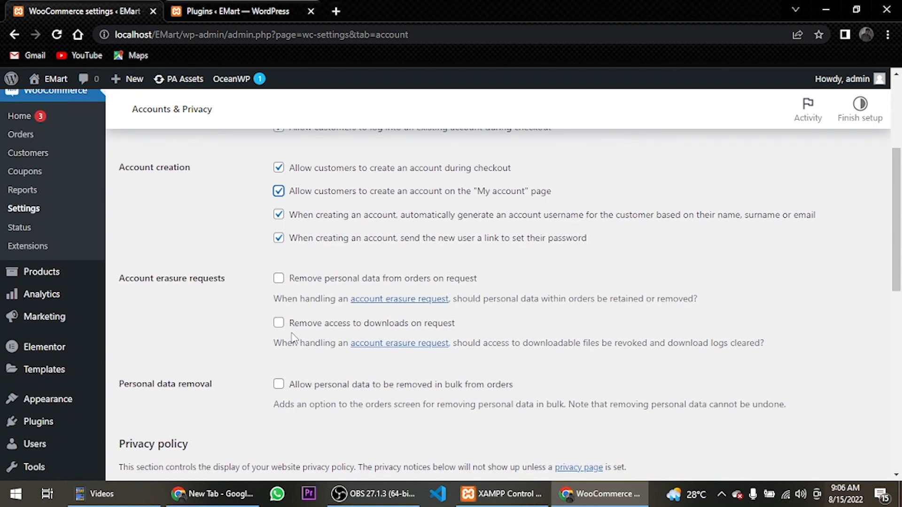
pyautogui.scroll(-10, 292, 337)
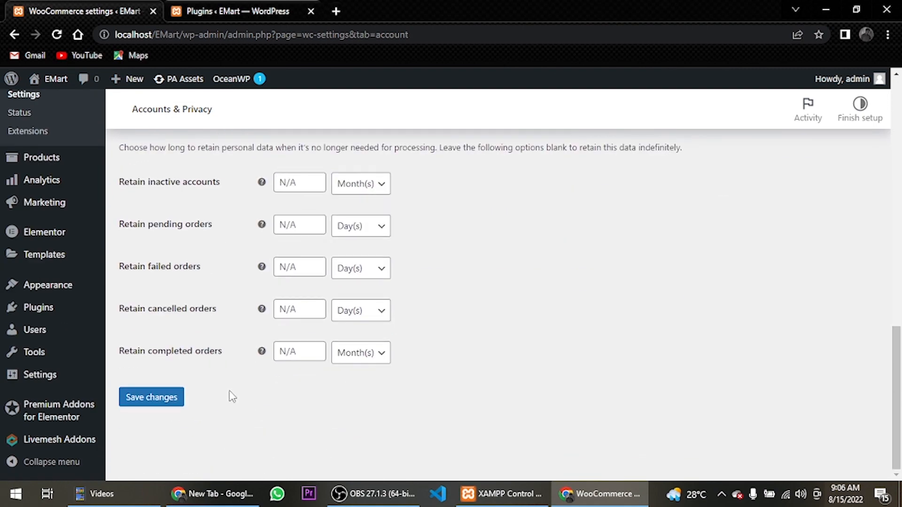
pyautogui.click(152, 397)
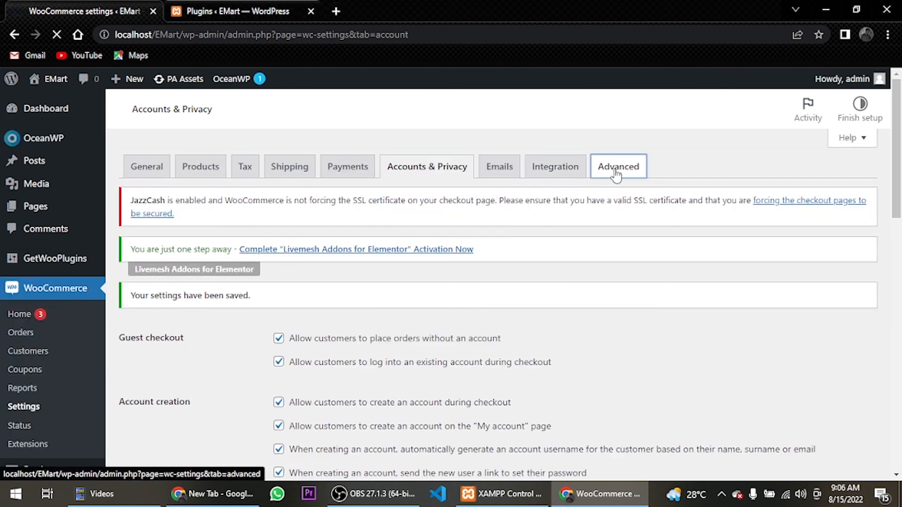
# Review the Advanced page setup and endpoints, save these settings, and return to the WordPress dashboard
pyautogui.click(615, 174)
pyautogui.scroll(-3, 181, 290)
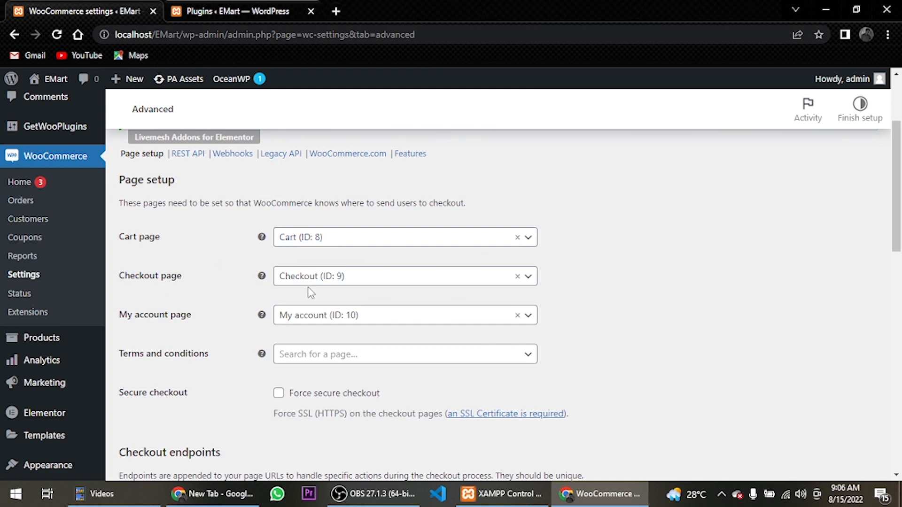
pyautogui.scroll(-15, 301, 325)
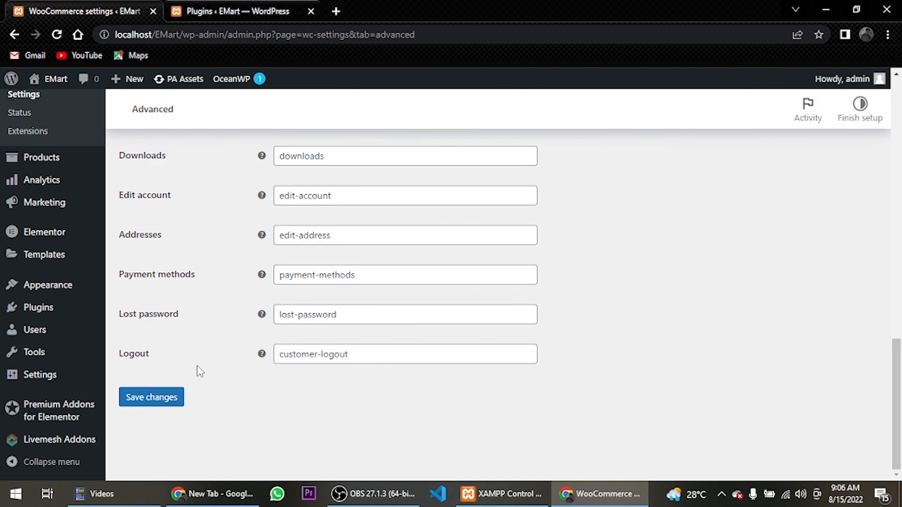
pyautogui.click(138, 397)
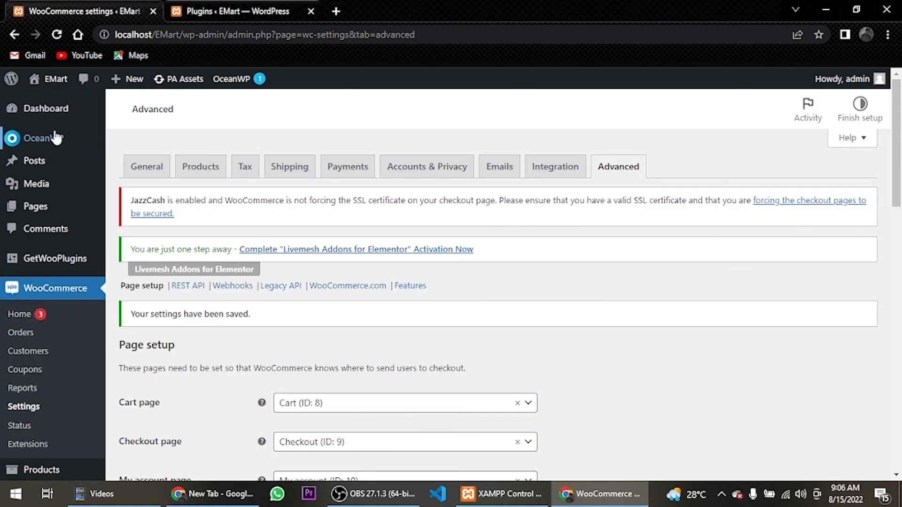
pyautogui.click(51, 110)
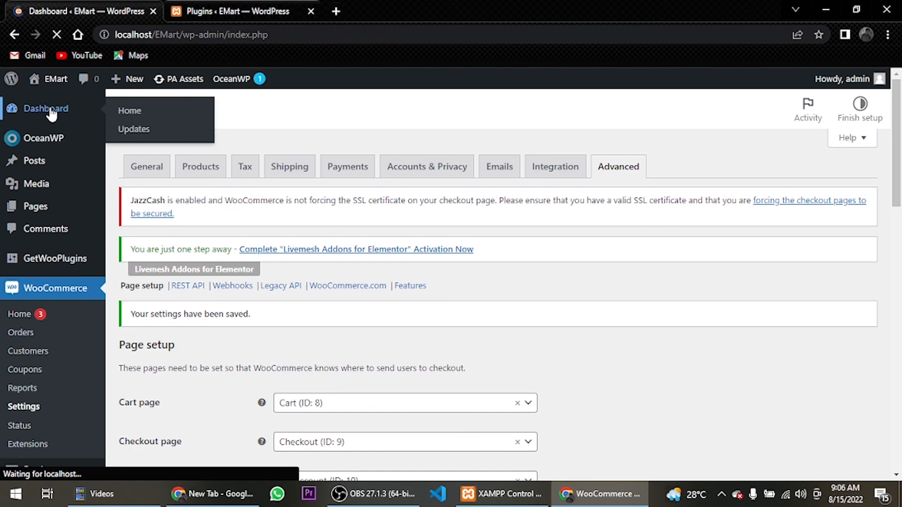